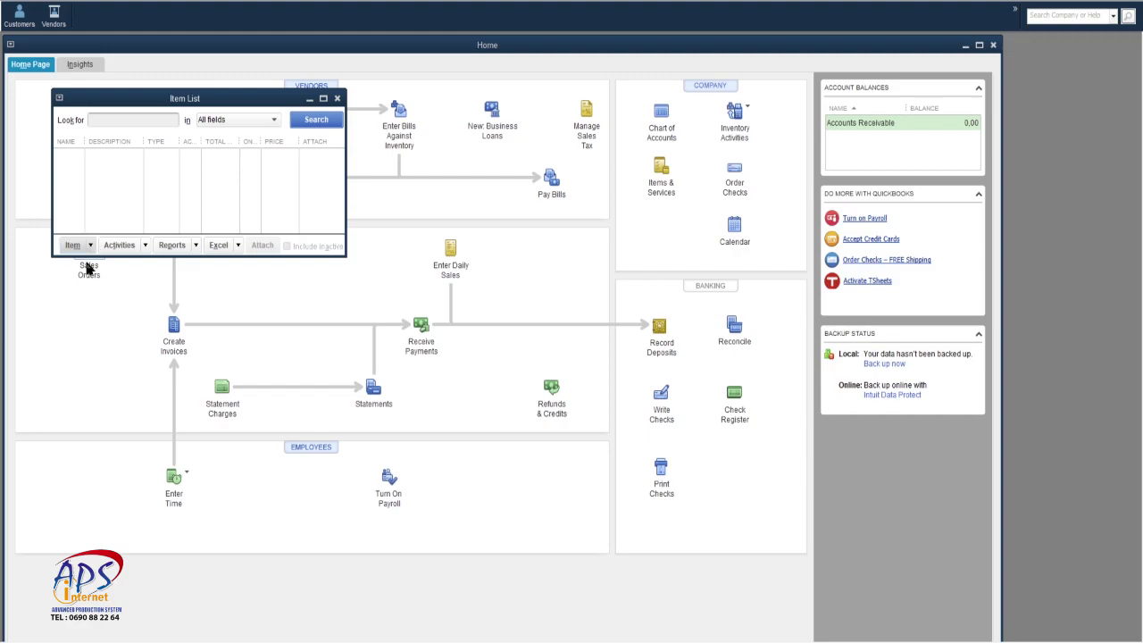
Create a new Service item named LETTRE with the description "Lettre administrative"
key(ctrl+n)
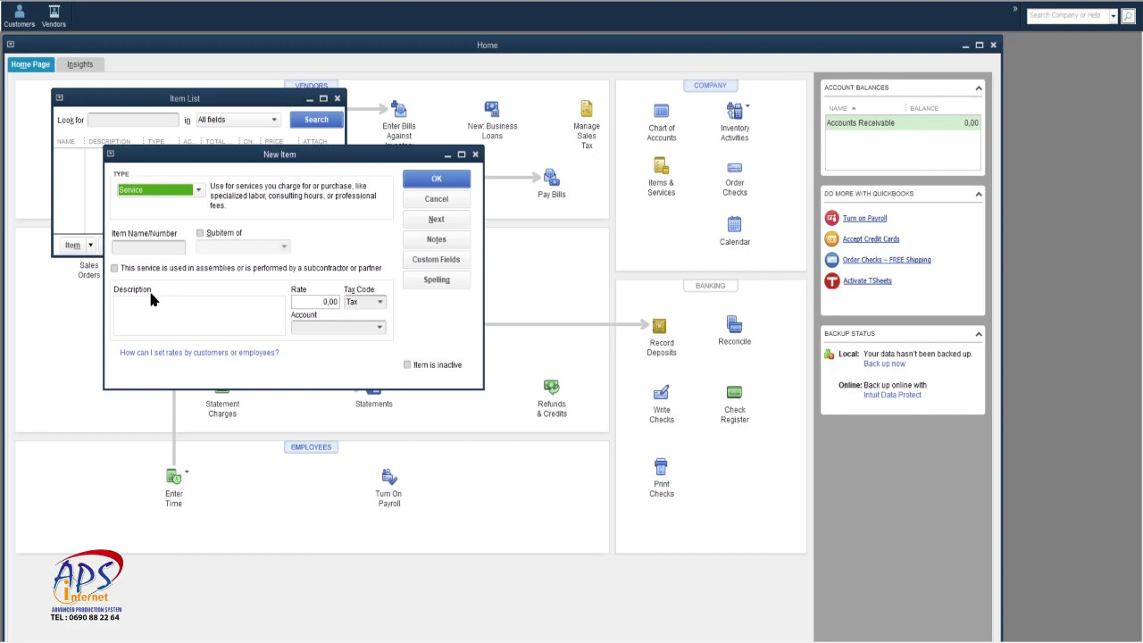
click(132, 248)
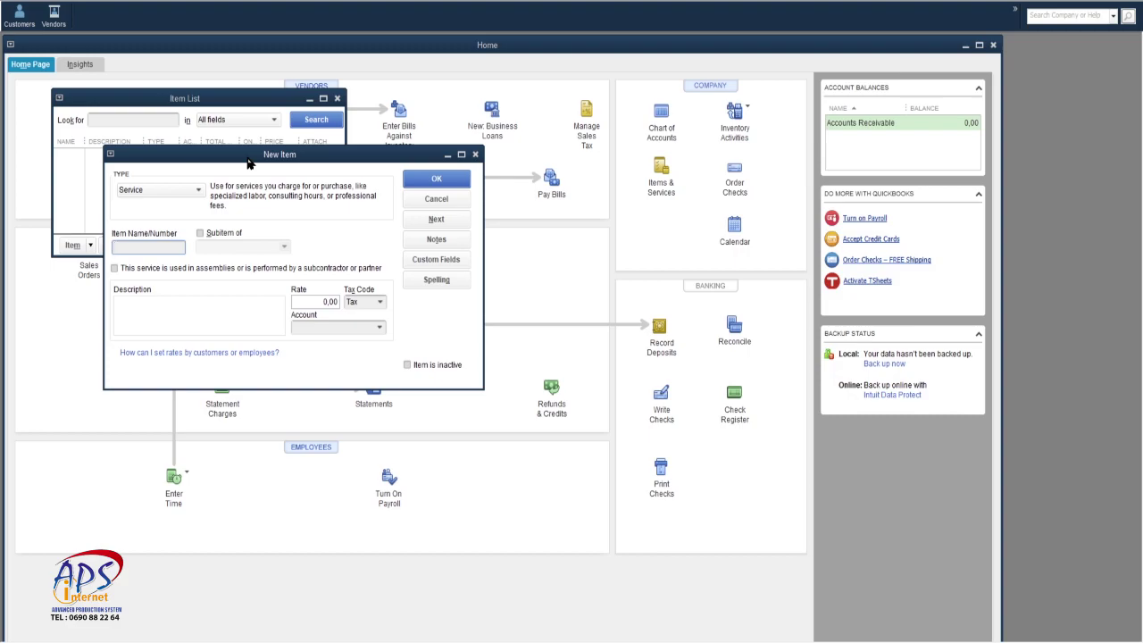
text(LETTRE)
click(163, 309)
text(L)
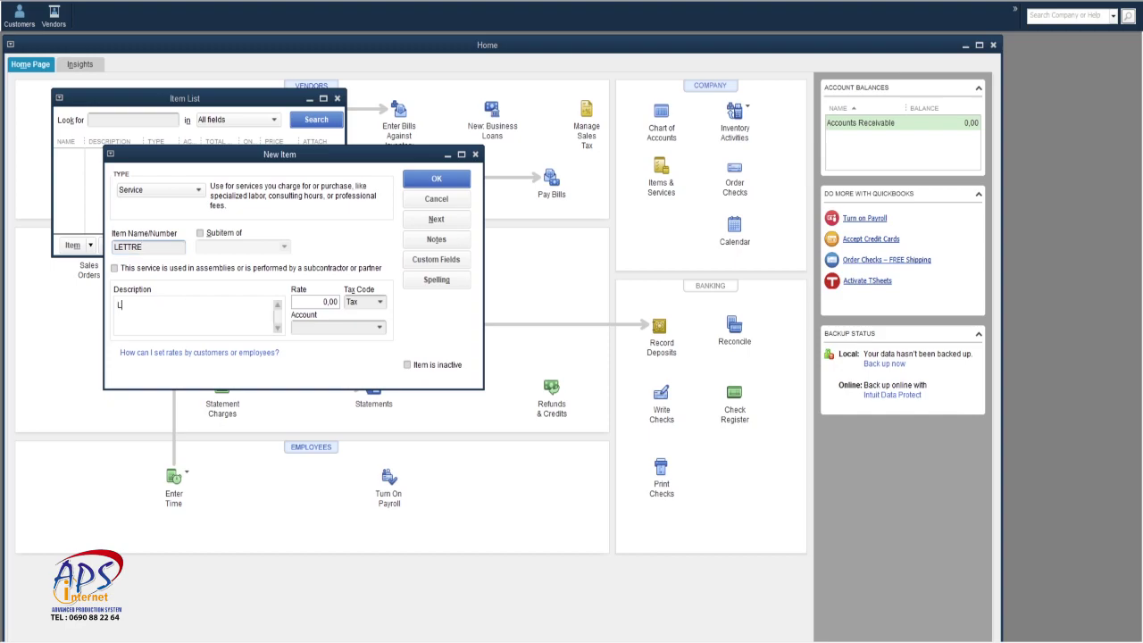
text(ettre administrative)
key(Tab)
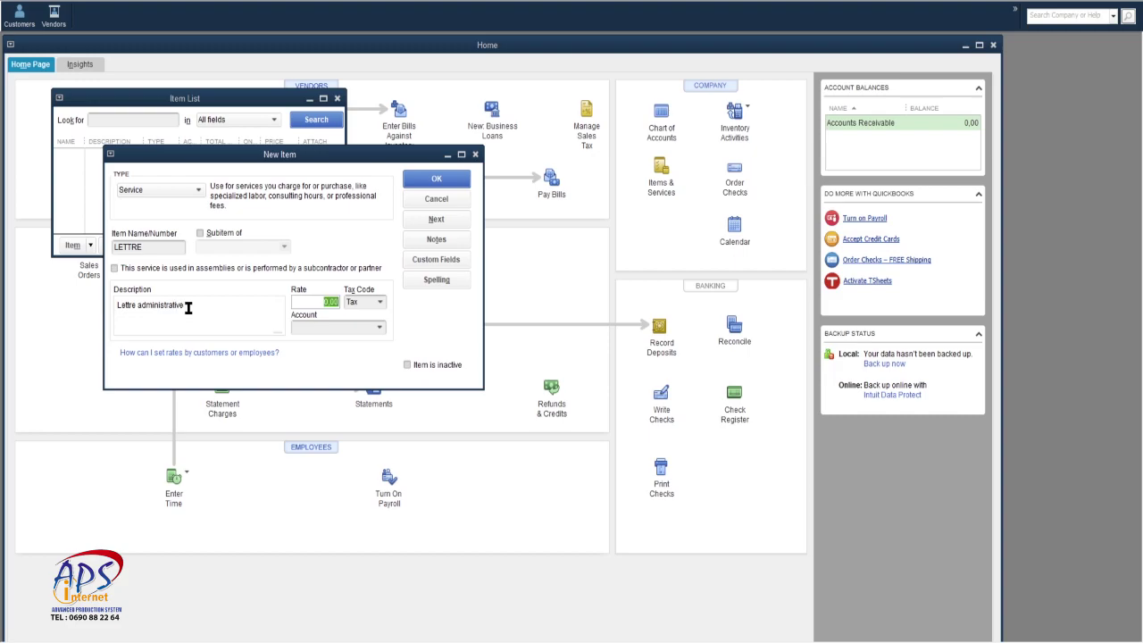
Set the LETTRE item's rate to 10 and its account to administration, and save the item
text(10)
key(Tab)
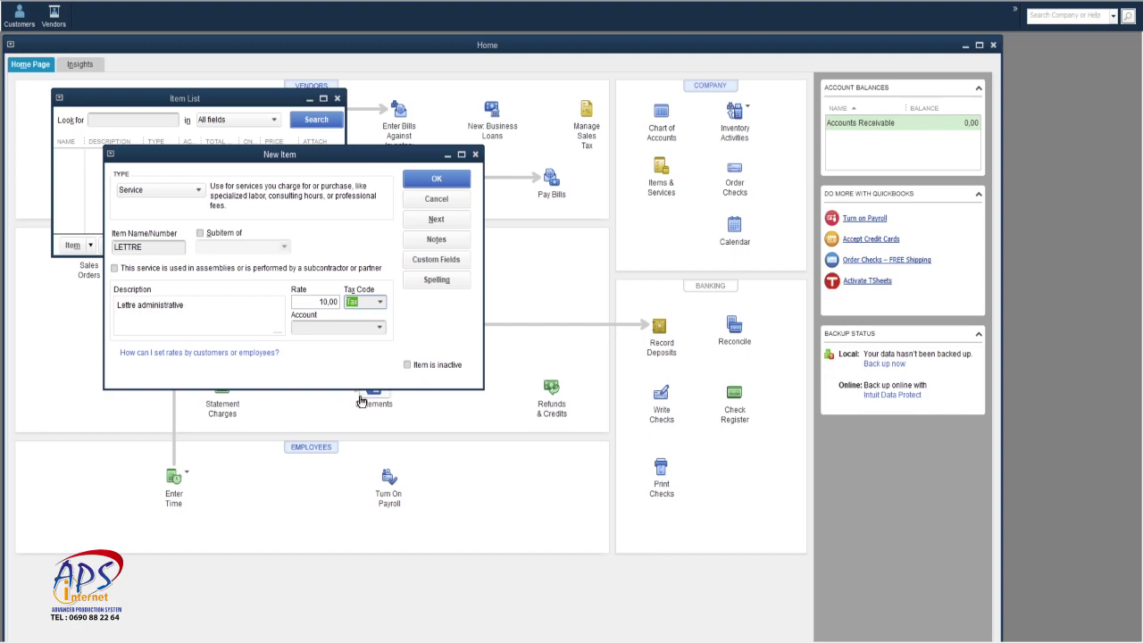
key(Tab)
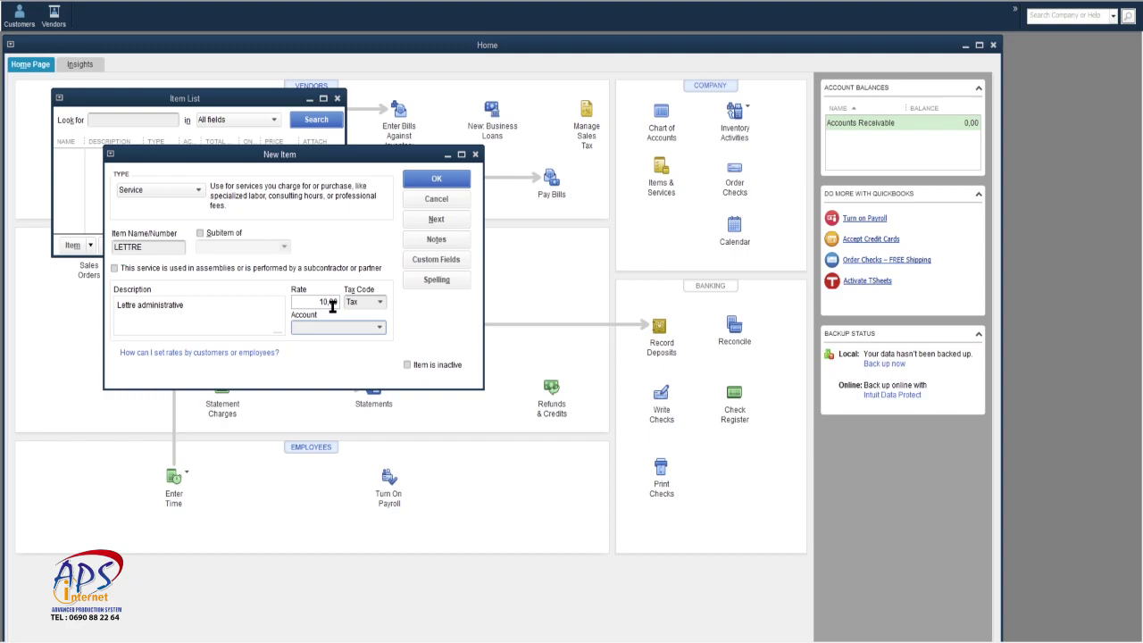
text(administration)
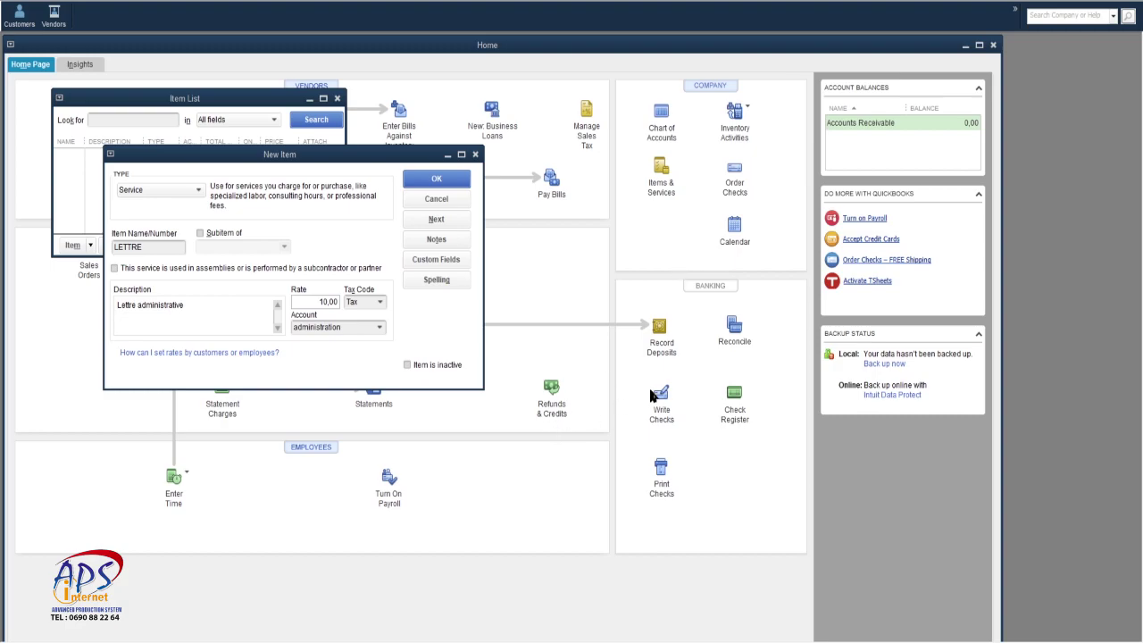
key(Return)
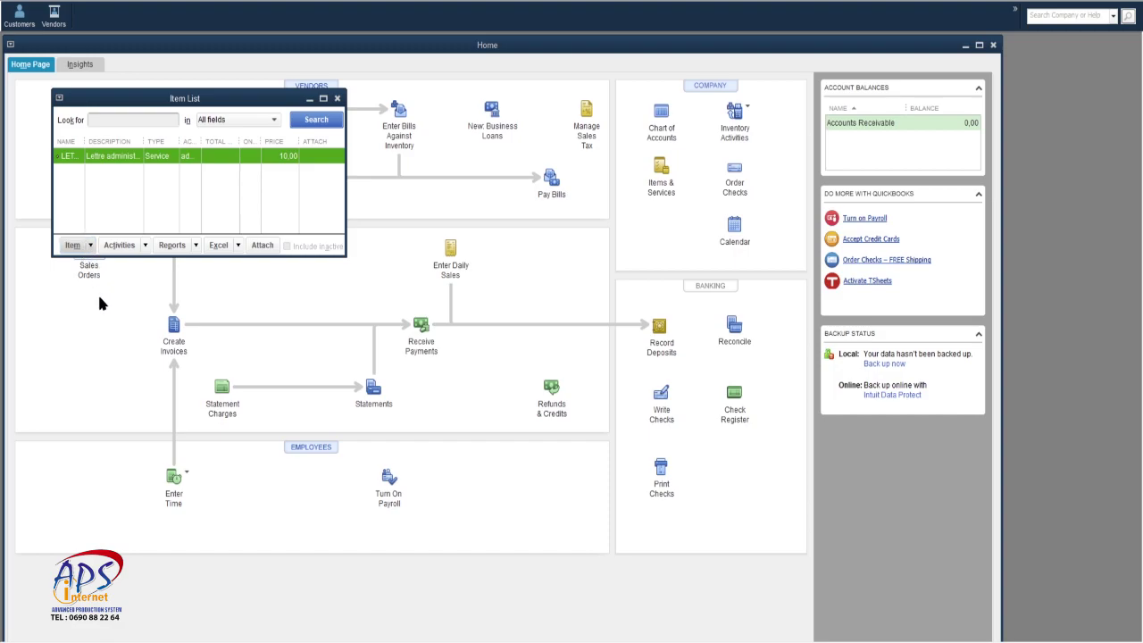
Start a new Inventory Part item named pantalon with a cost of 10
key(ctrl+n)
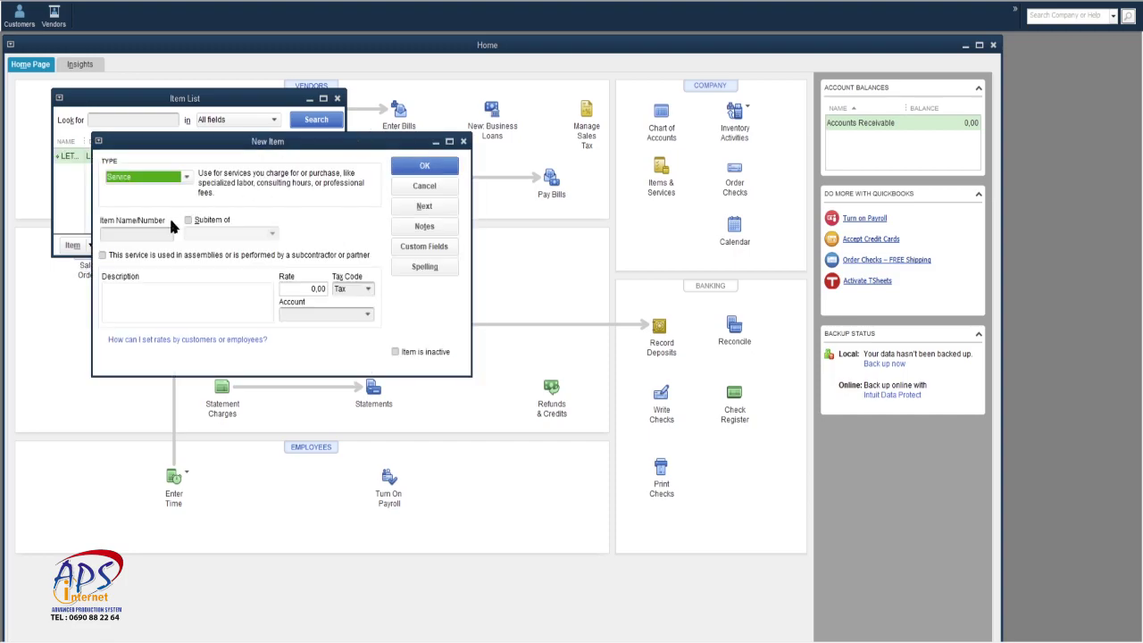
key(Down)
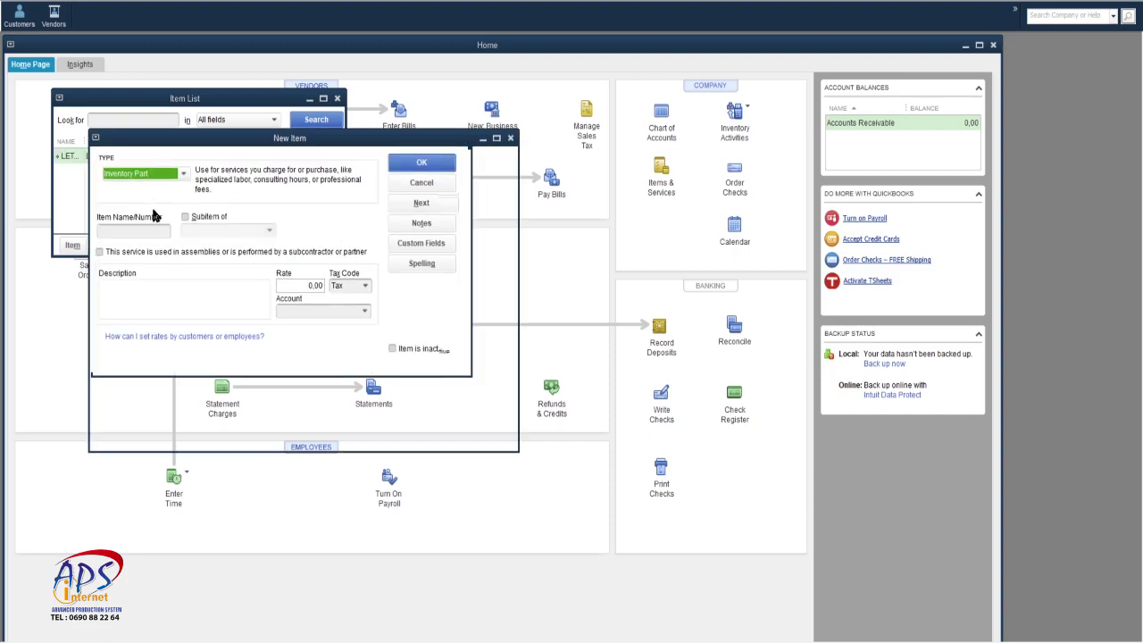
click(132, 220)
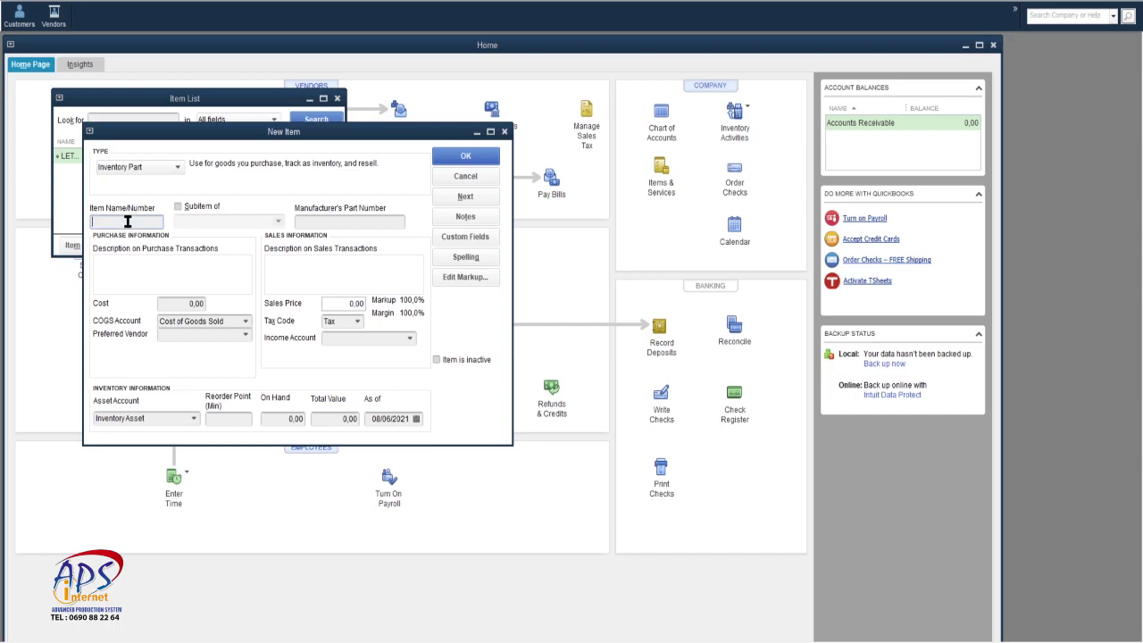
text(pantalon)
click(172, 304)
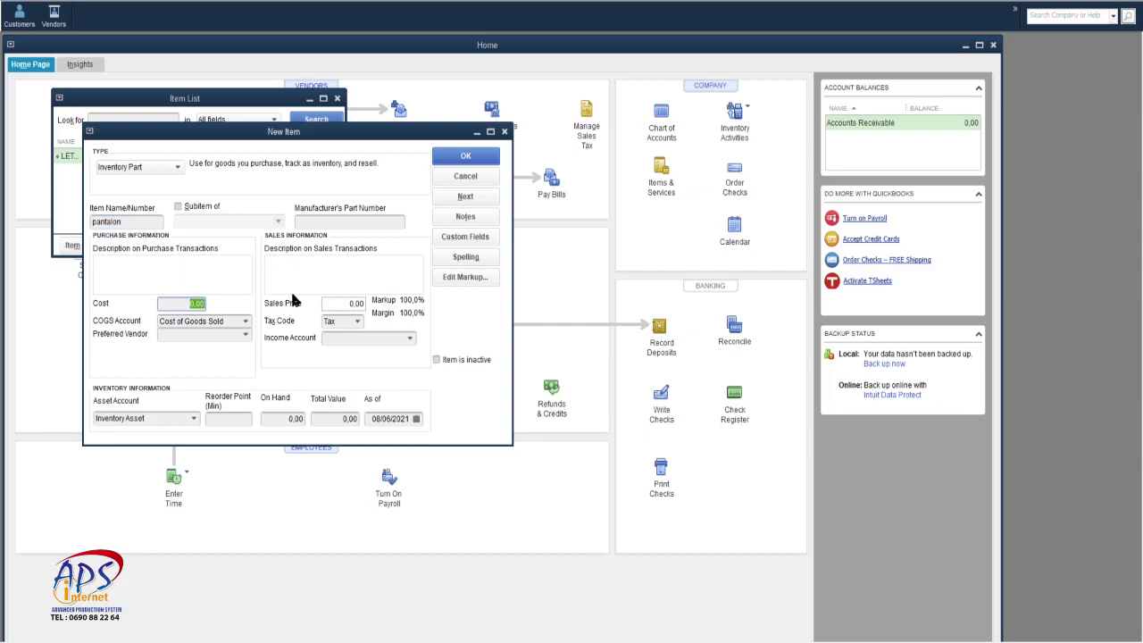
text(10)
key(Tab)
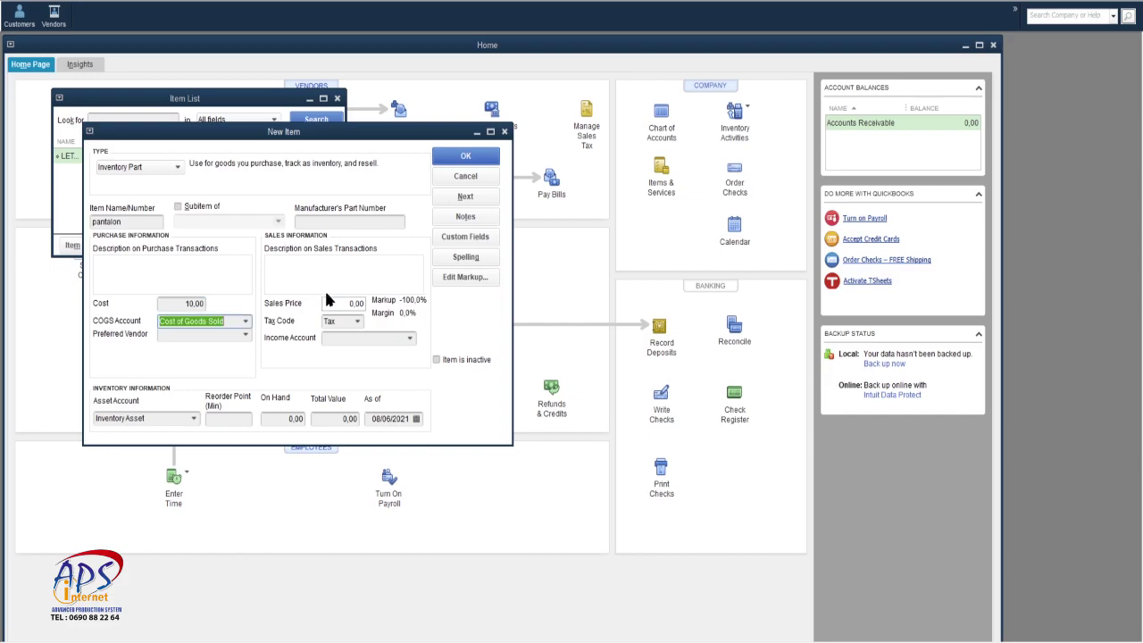
Set the pantalon item's preferred vendor to chez akim and its purchase description to "pantalon homme"
click(218, 335)
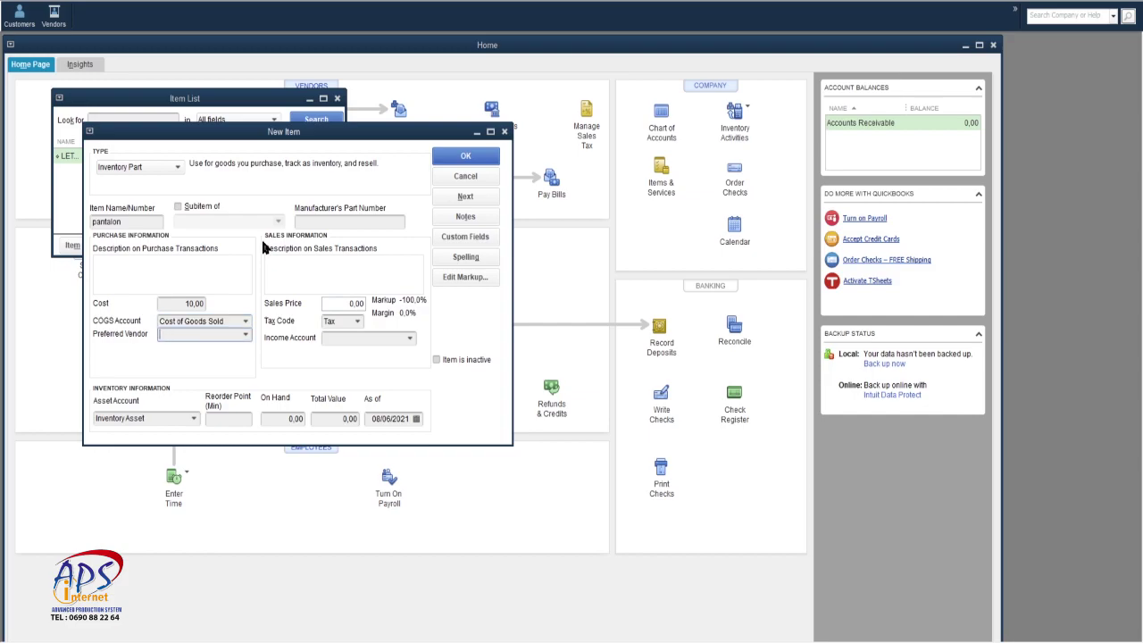
text(chez akim)
key(Tab)
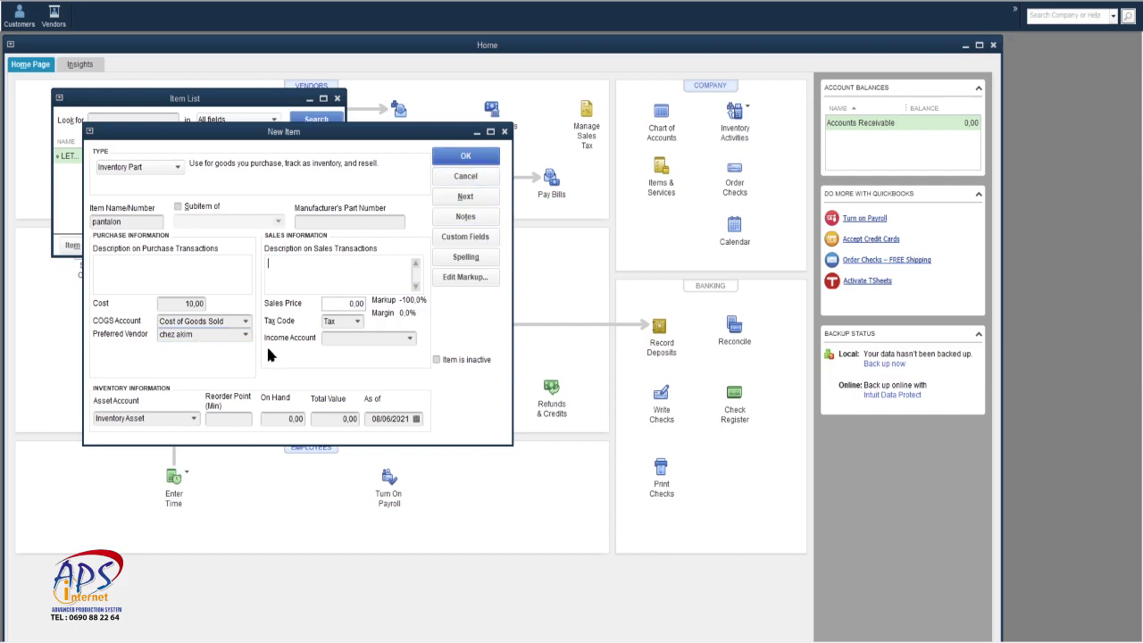
click(157, 268)
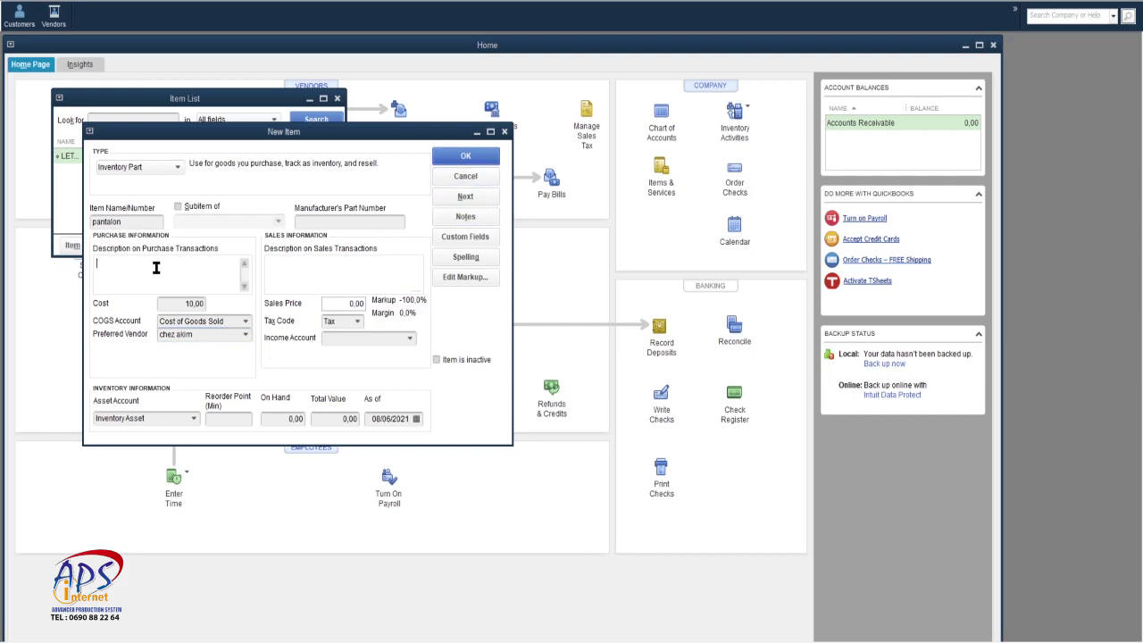
text(pantalon homme)
key(Tab)
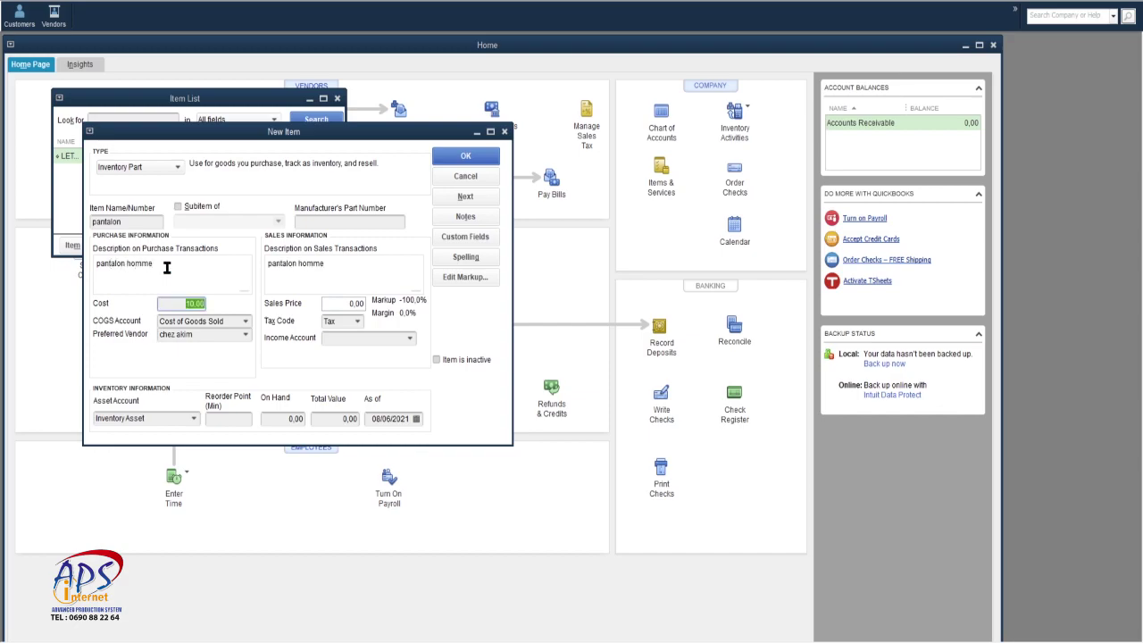
Set the pantalon item's sales price to 15 and its income account to founitures
click(327, 305)
text(15)
click(356, 341)
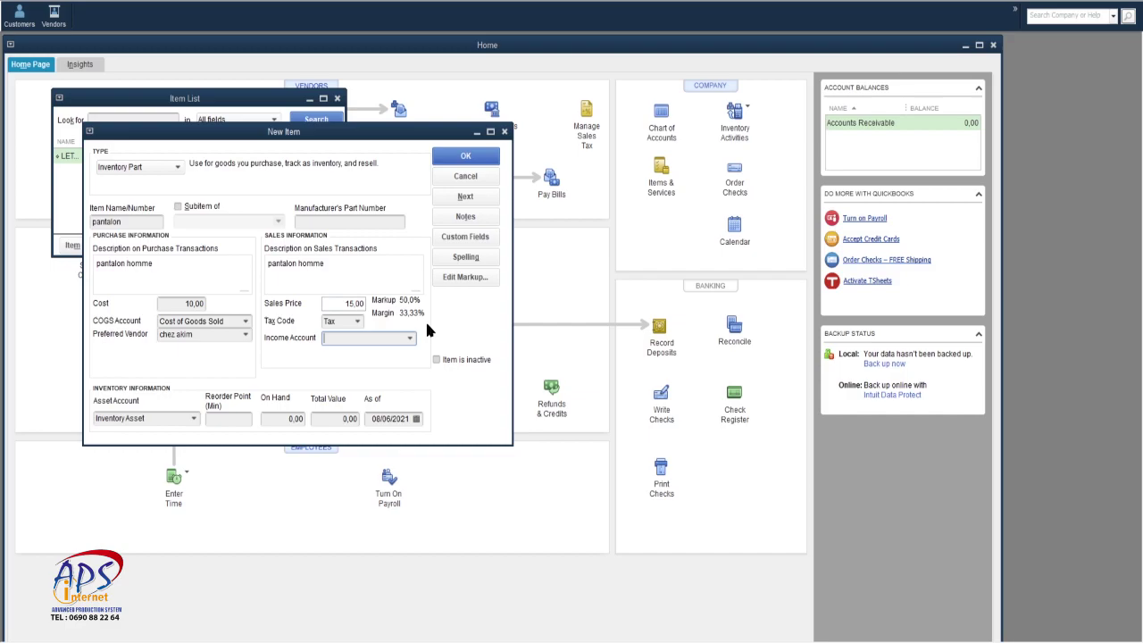
text(founitures)
key(Tab)
Set the reorder point to 10 and the quantity on hand to 100, then save the pantalon item and close the Item List
click(226, 421)
text(10)
key(Tab)
text(100)
key(Tab)
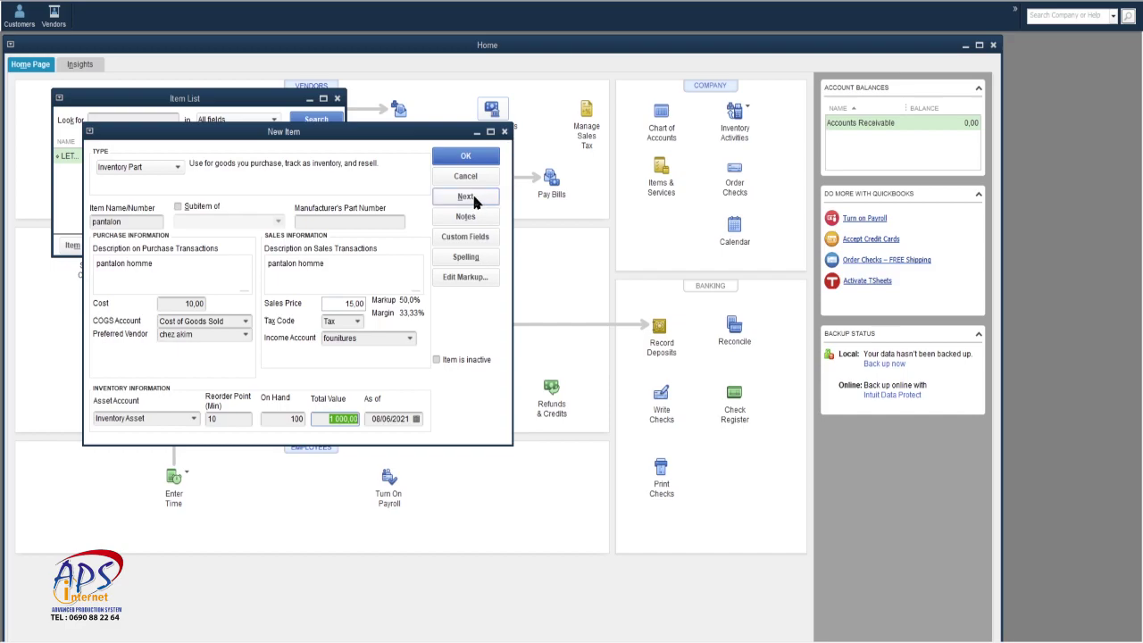
click(466, 153)
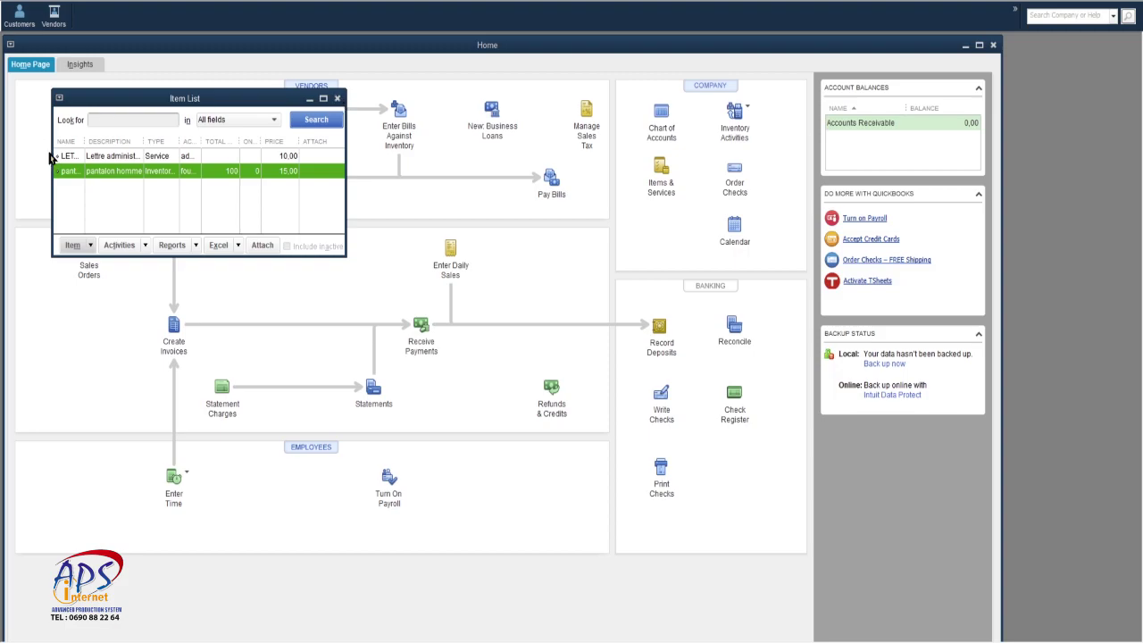
click(337, 99)
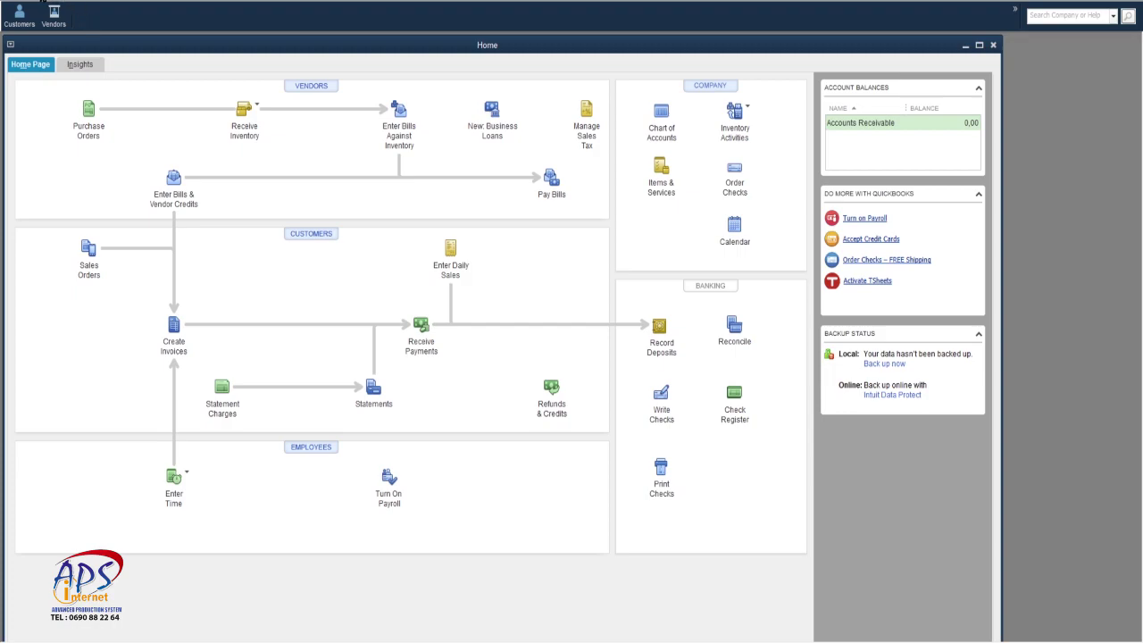
Add an Item shortcut for the Item List to the icon bar and close the list
click(95, 28)
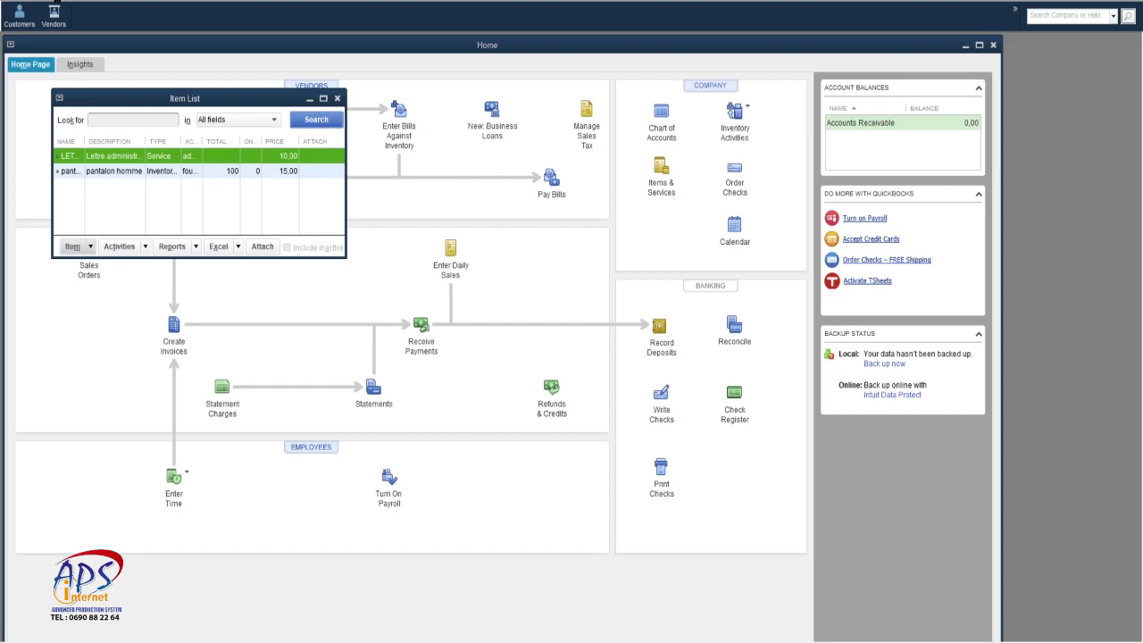
click(82, 121)
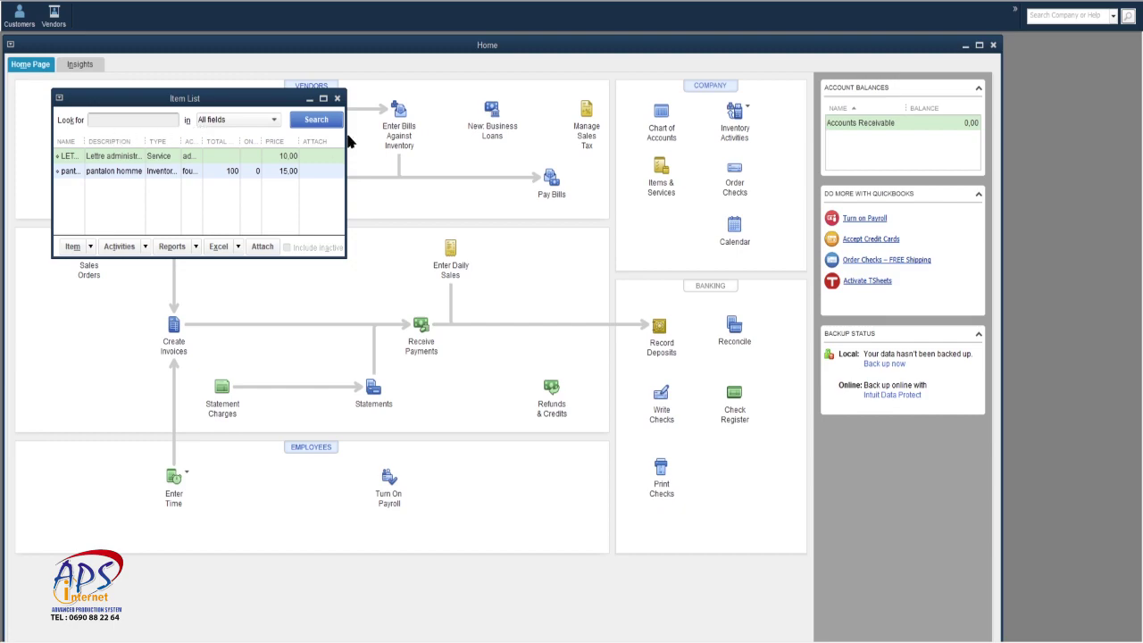
click(297, 138)
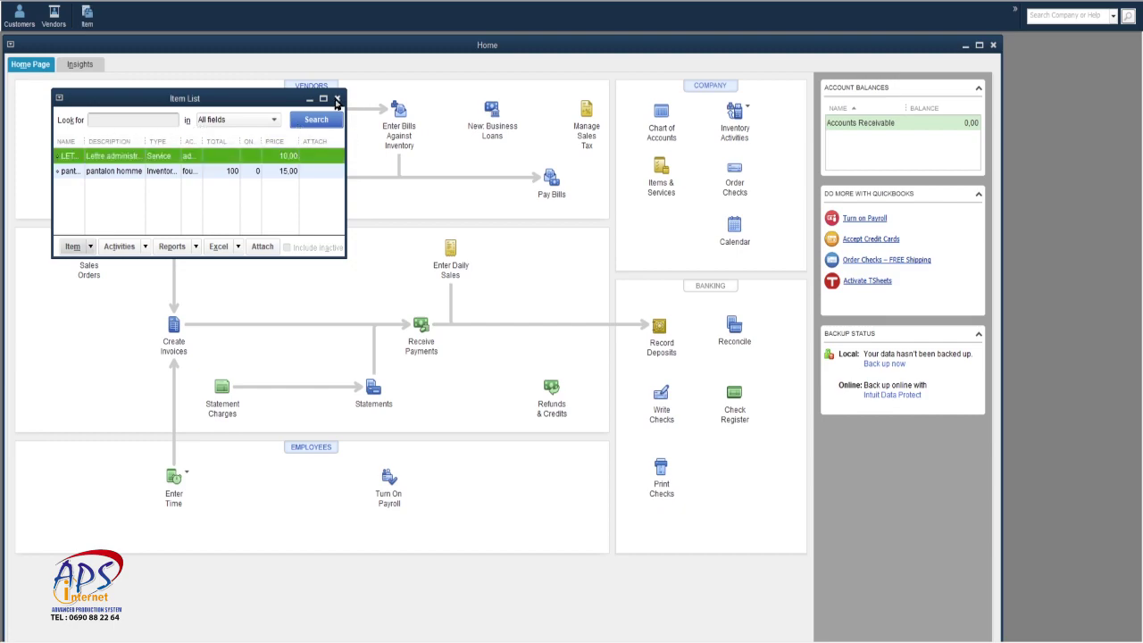
click(337, 98)
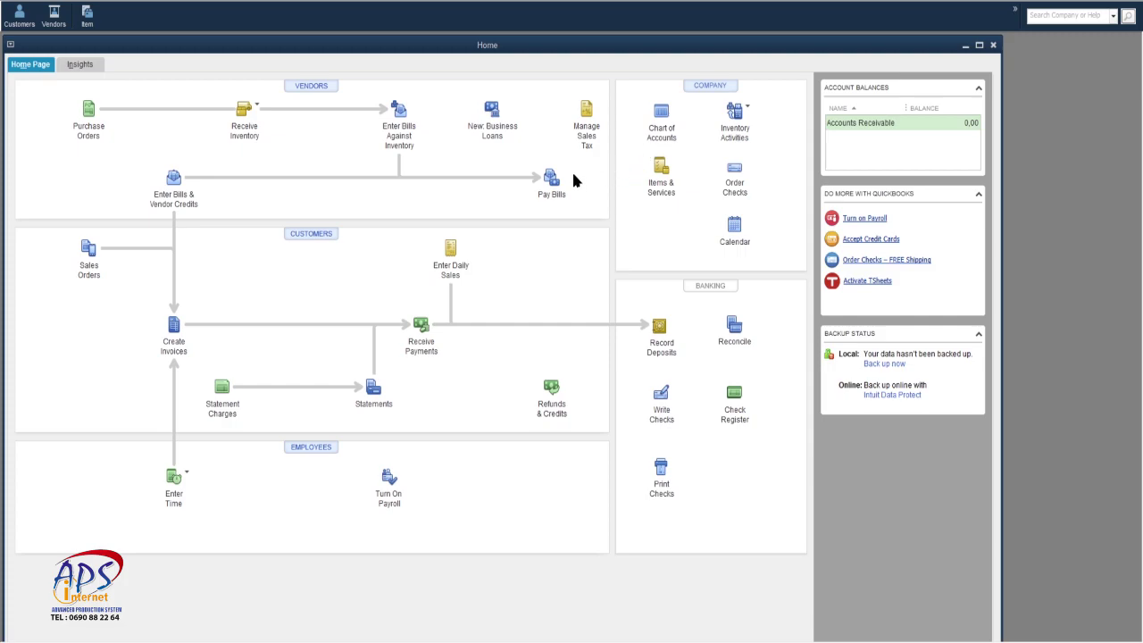
Enlarge the Currency List and look through all its currencies, including the inactive ones
key(Escape)
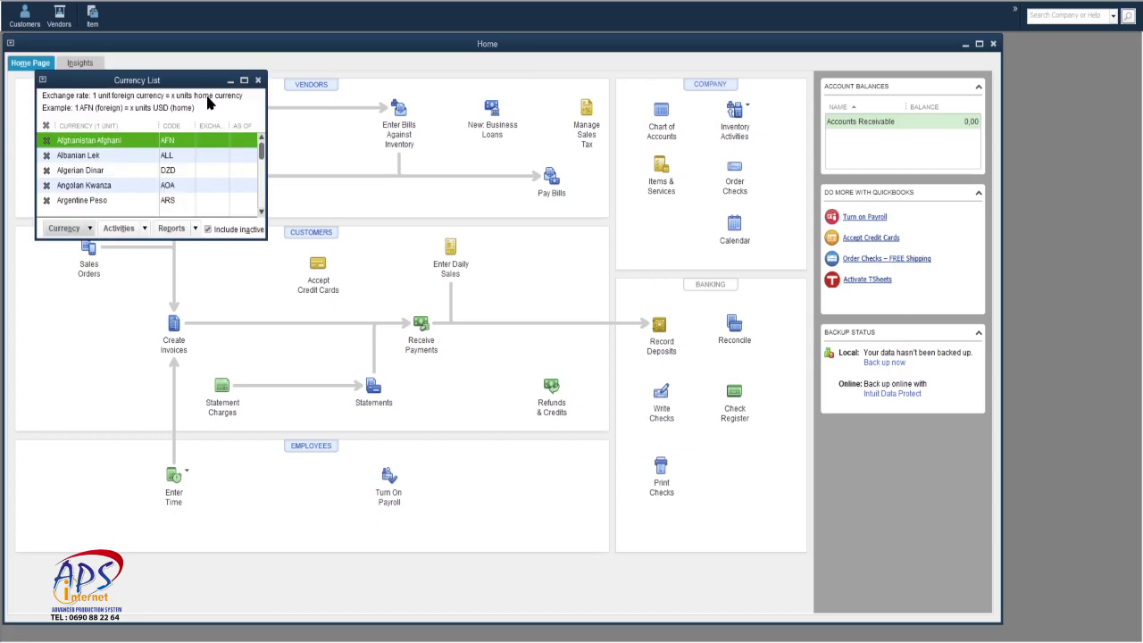
click(244, 80)
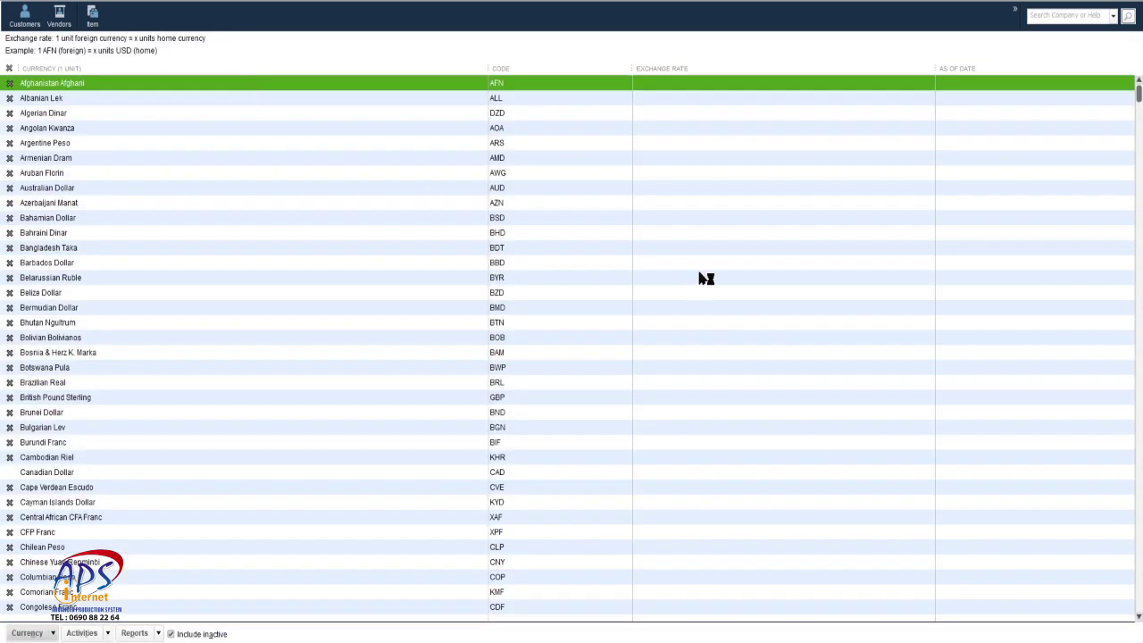
scroll(84, 169, down, 15)
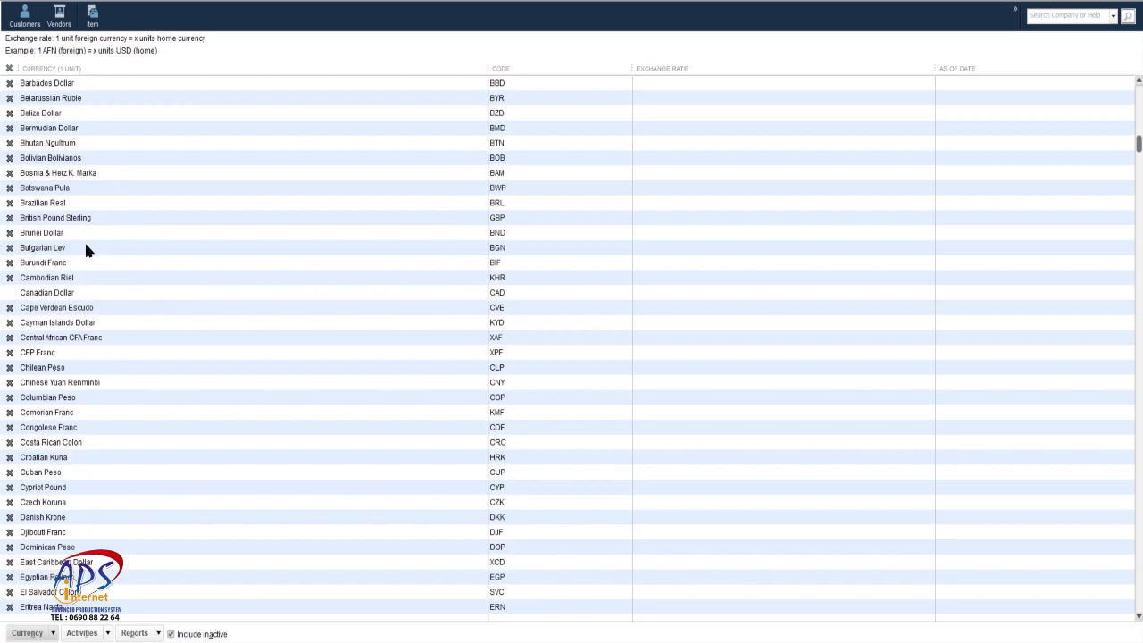
scroll(82, 235, down, 15)
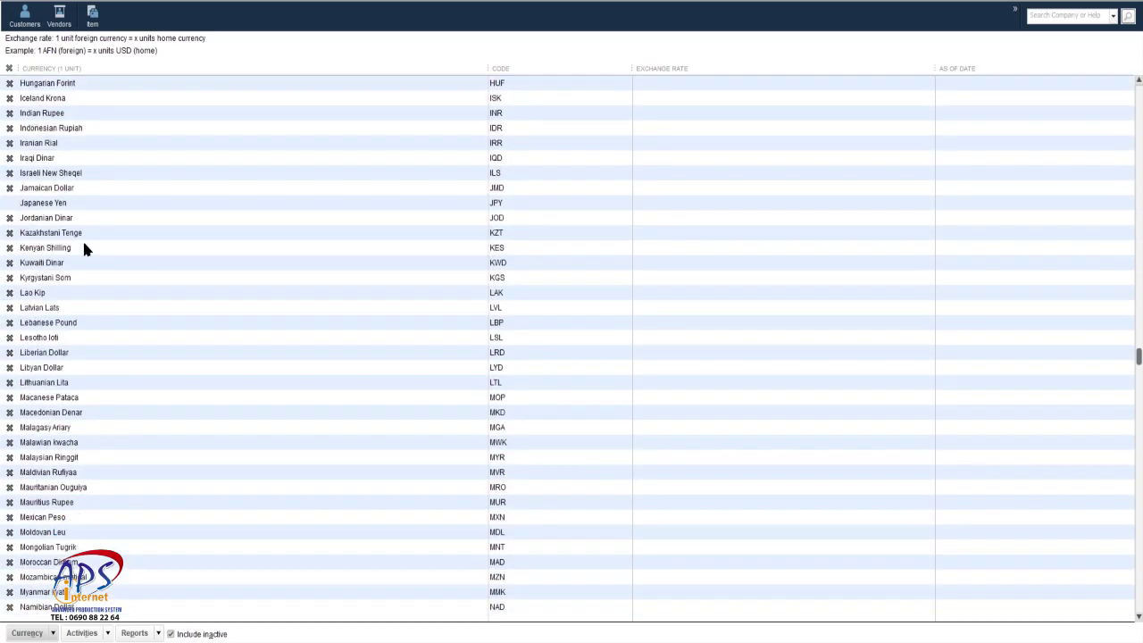
scroll(82, 244, down, 6)
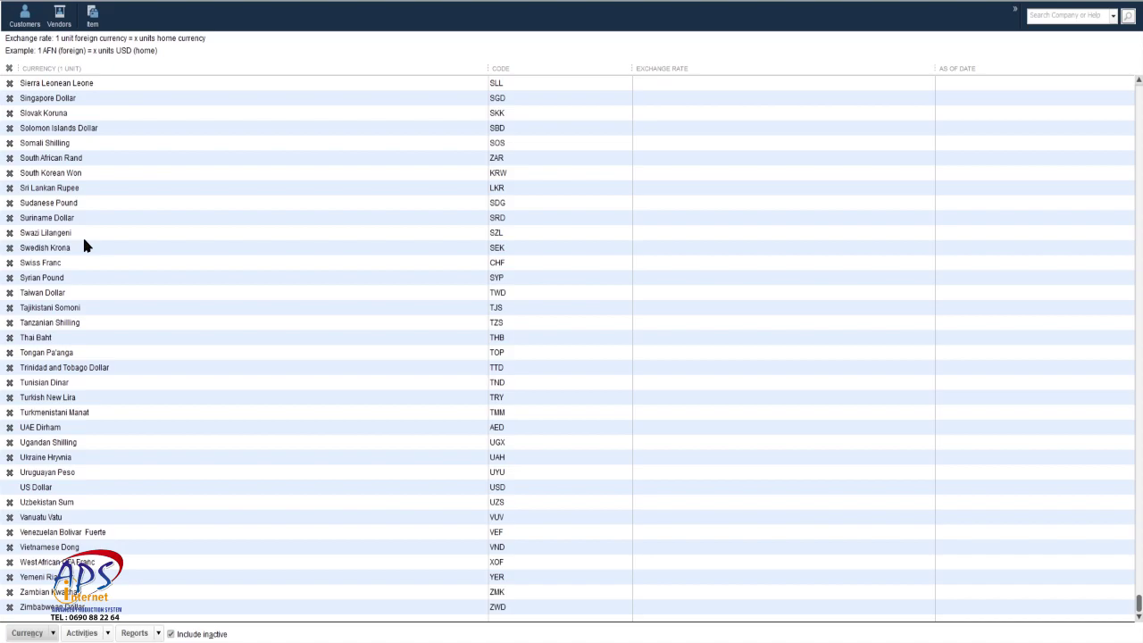
click(74, 487)
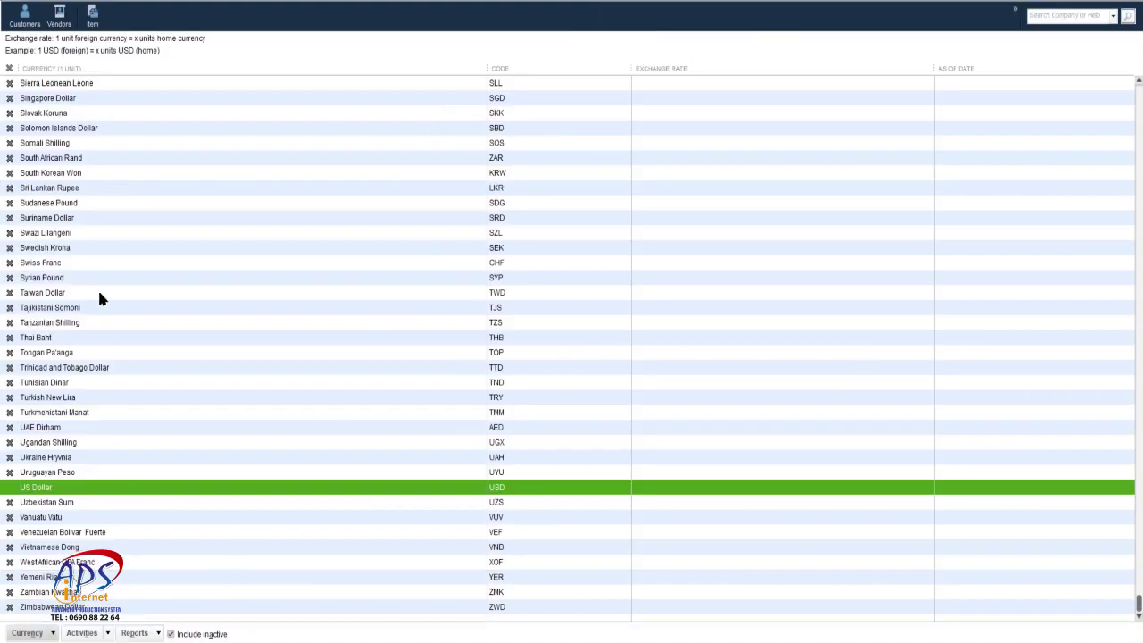
scroll(79, 384, up, 6)
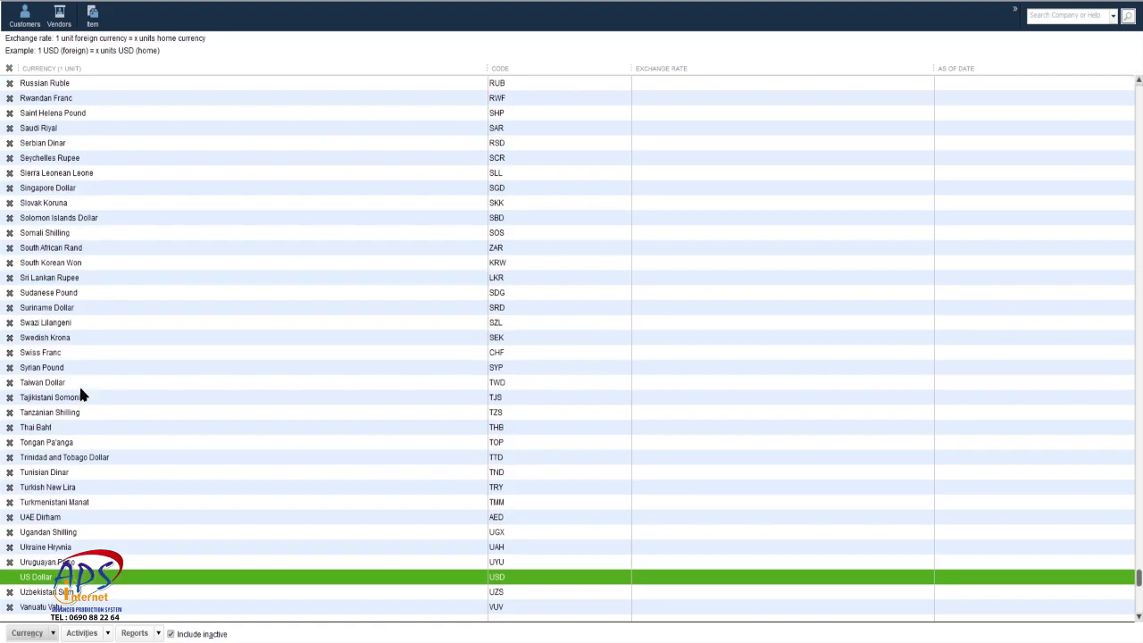
scroll(79, 393, up, 20)
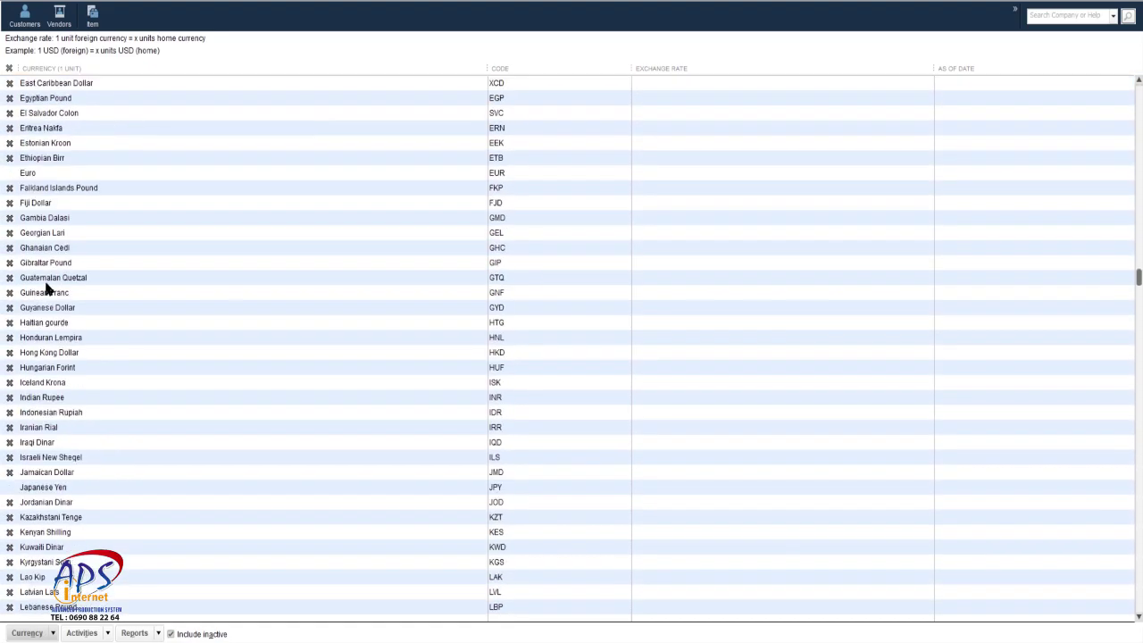
scroll(49, 268, up, 13)
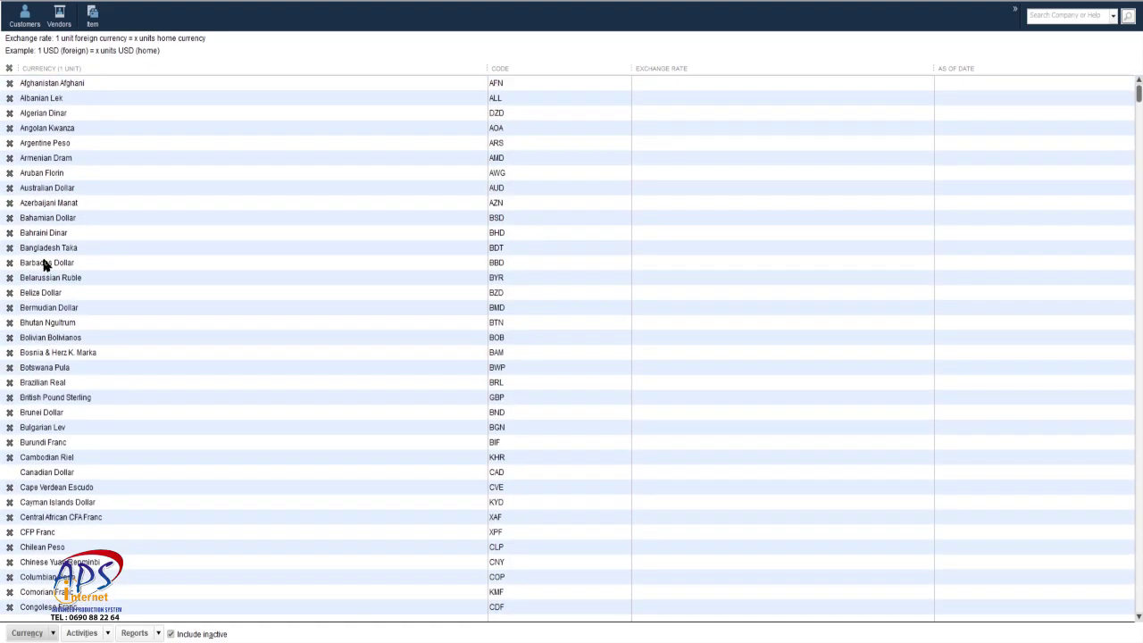
scroll(51, 259, down, 20)
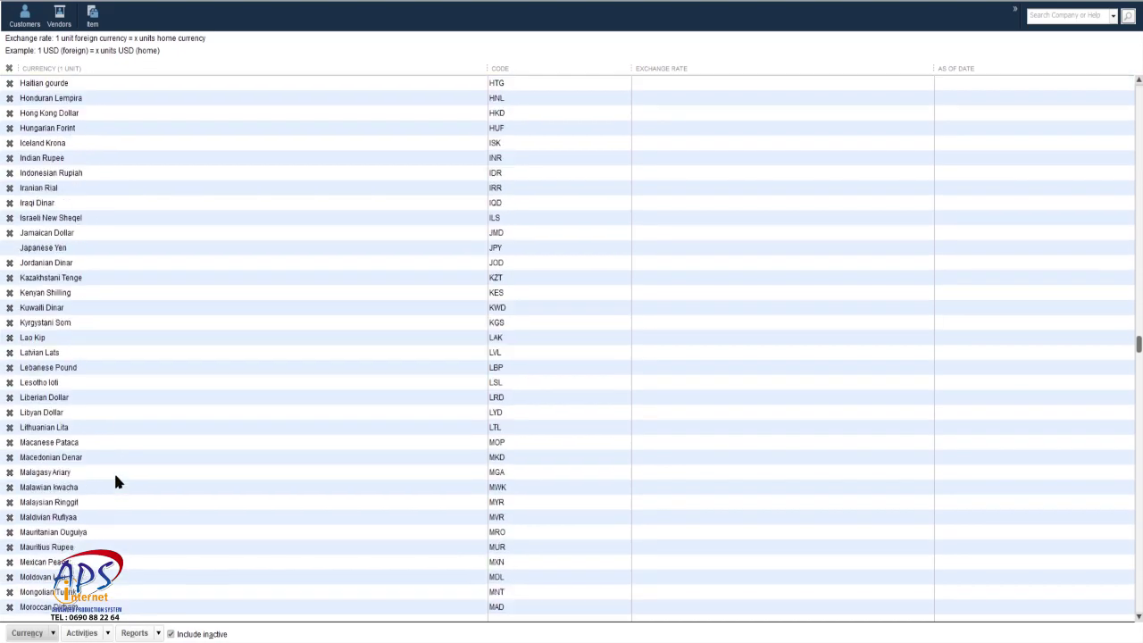
scroll(113, 462, down, 20)
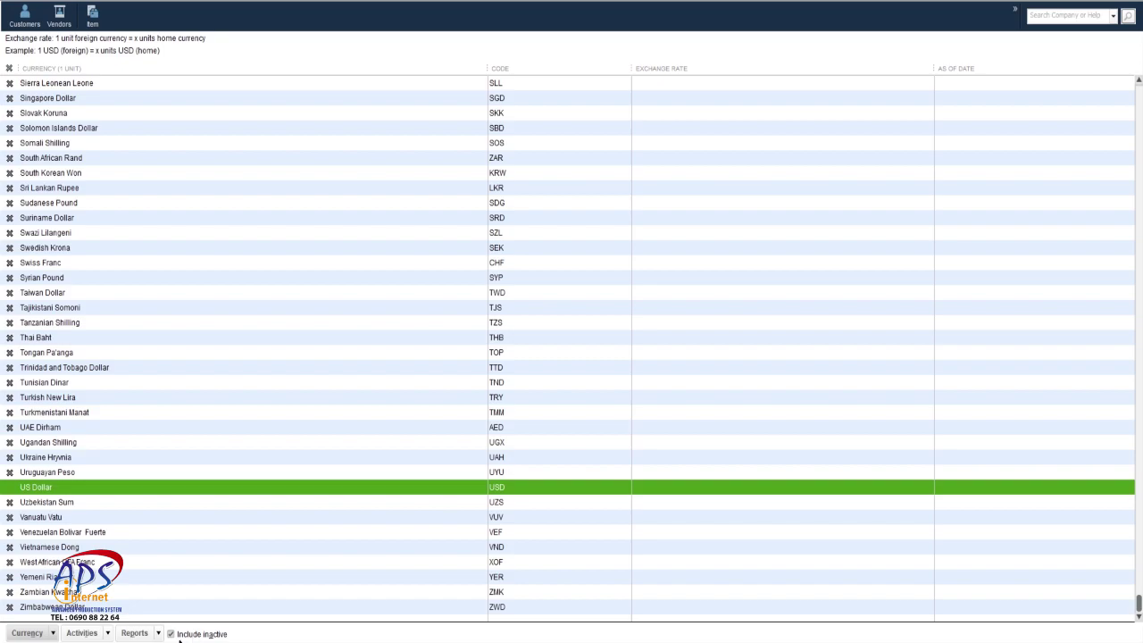
Limit the Currency List to active currencies and make the Japanese Yen inactive, closing the list when done
click(178, 634)
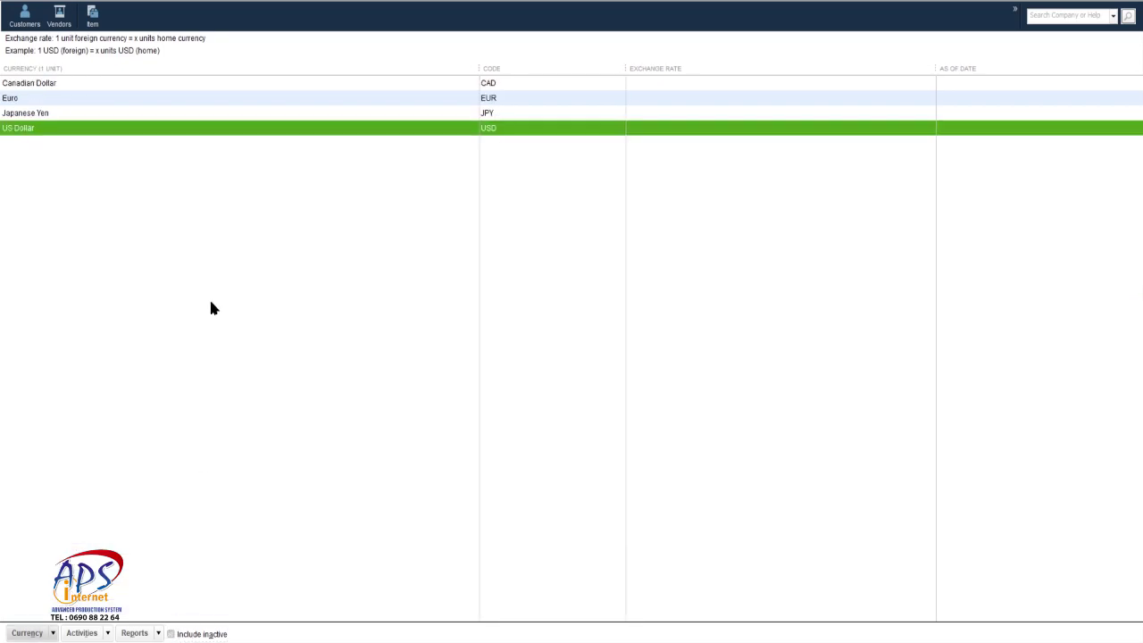
click(41, 114)
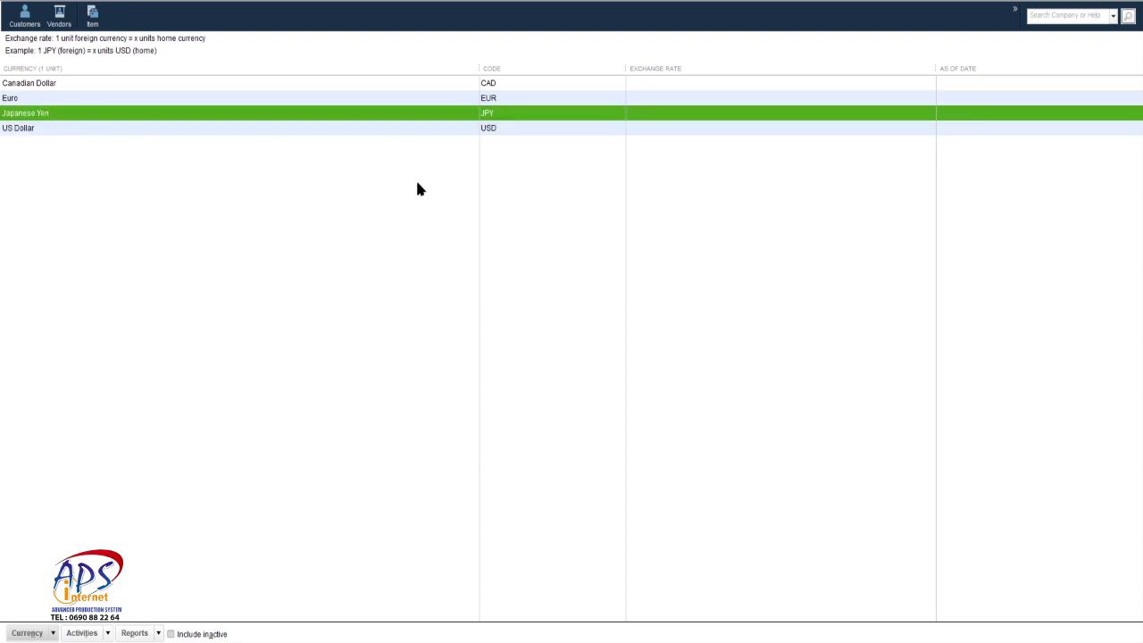
double_click(41, 114)
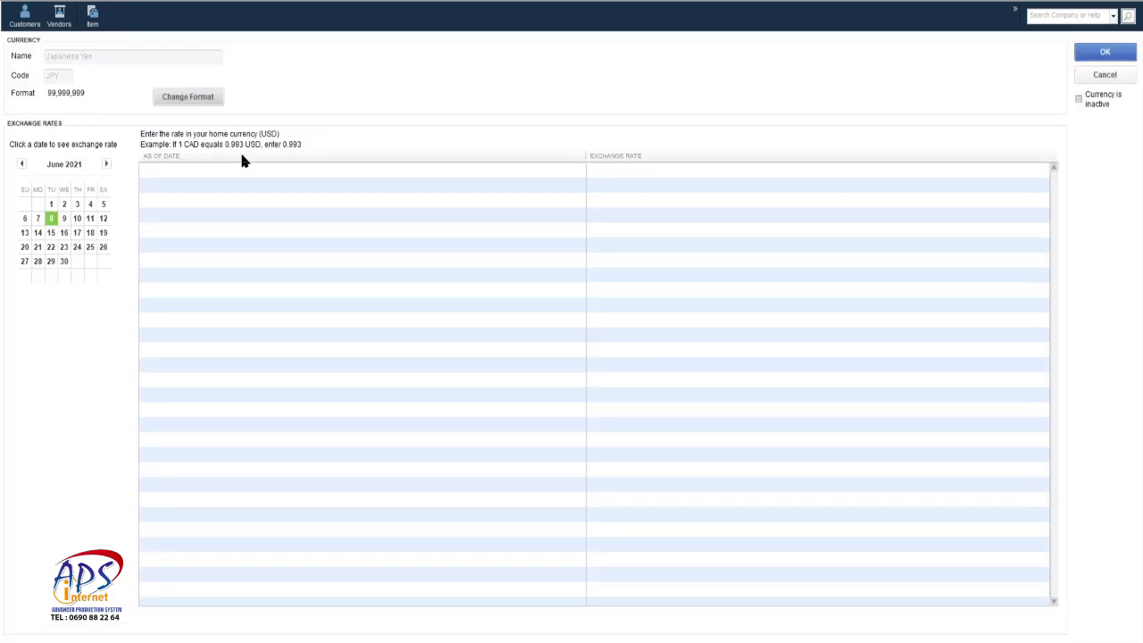
click(1107, 77)
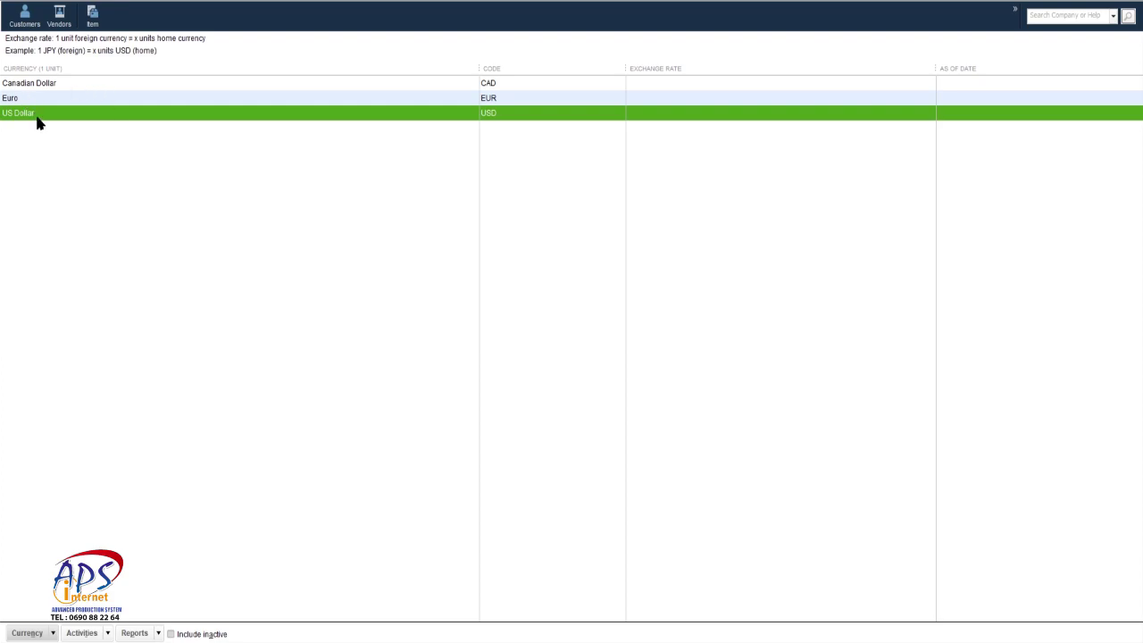
click(48, 87)
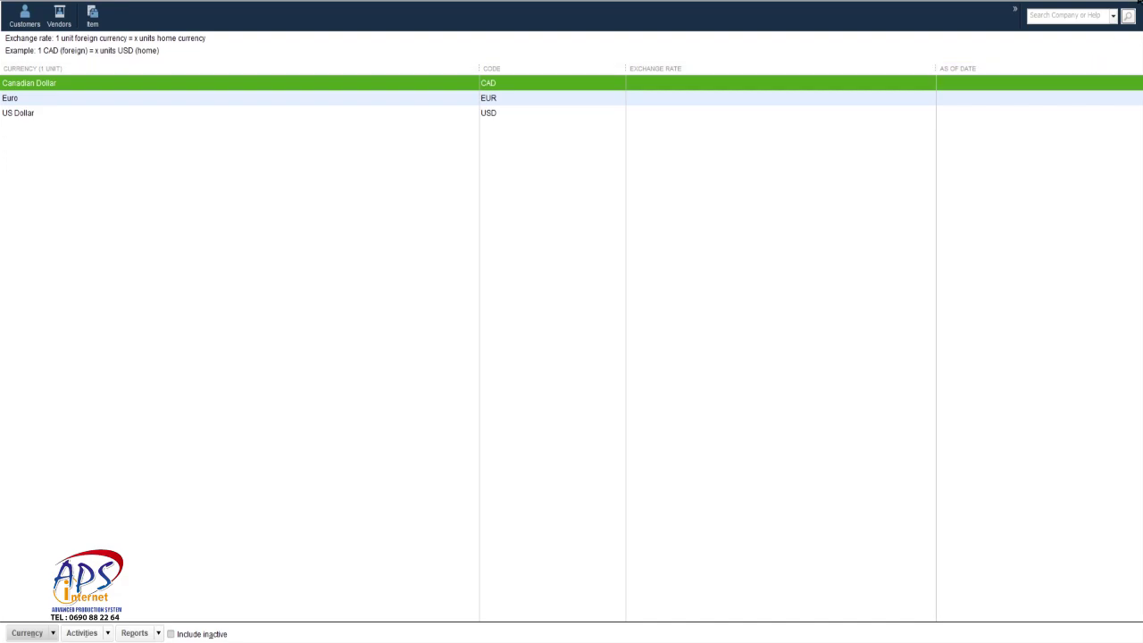
key(Escape)
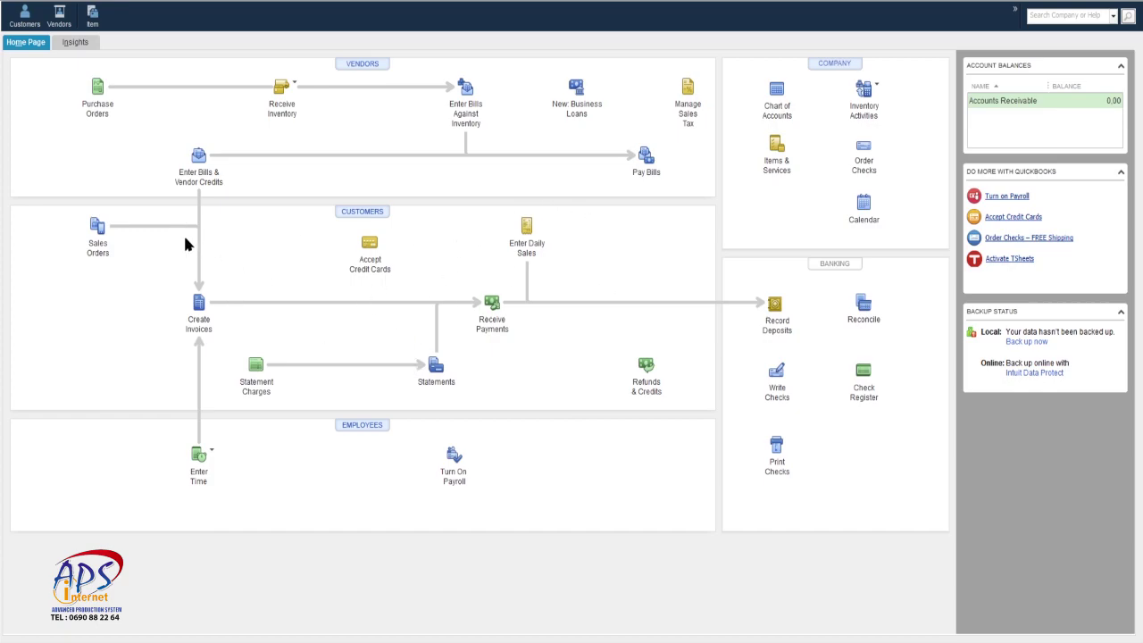
Start a new customer invoice and apply the Intuit Professional Invoice template
click(198, 304)
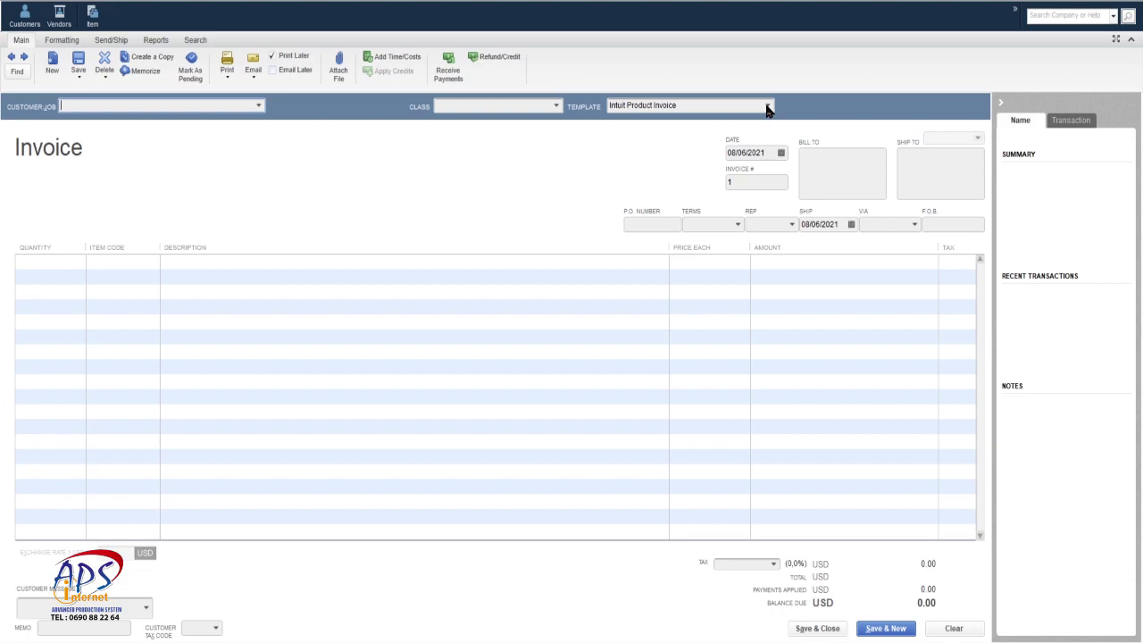
click(746, 182)
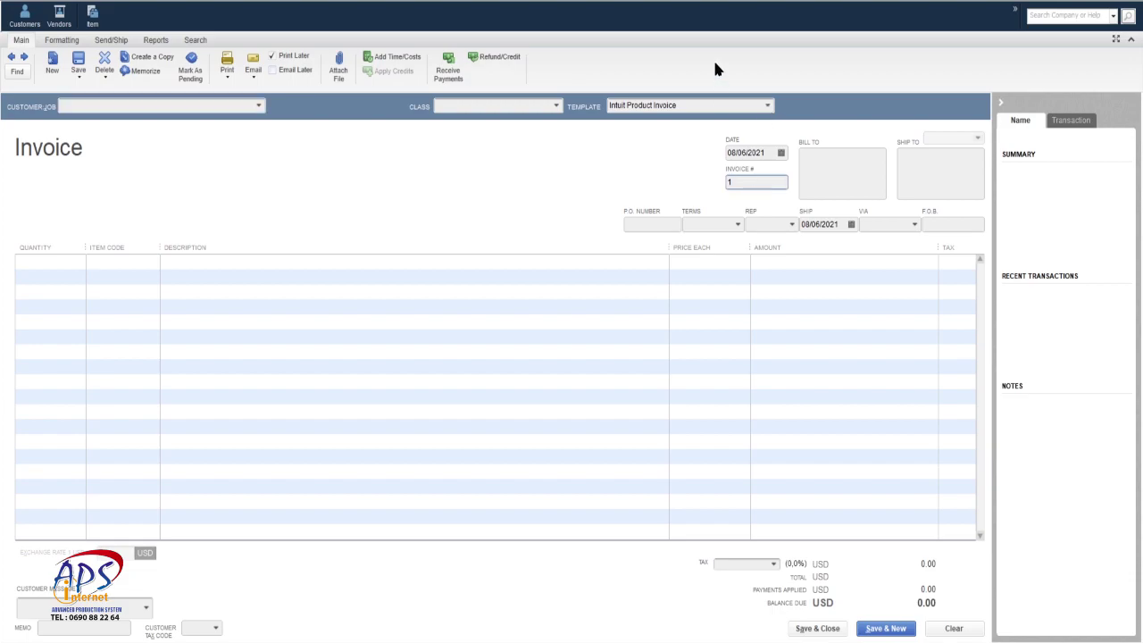
click(766, 105)
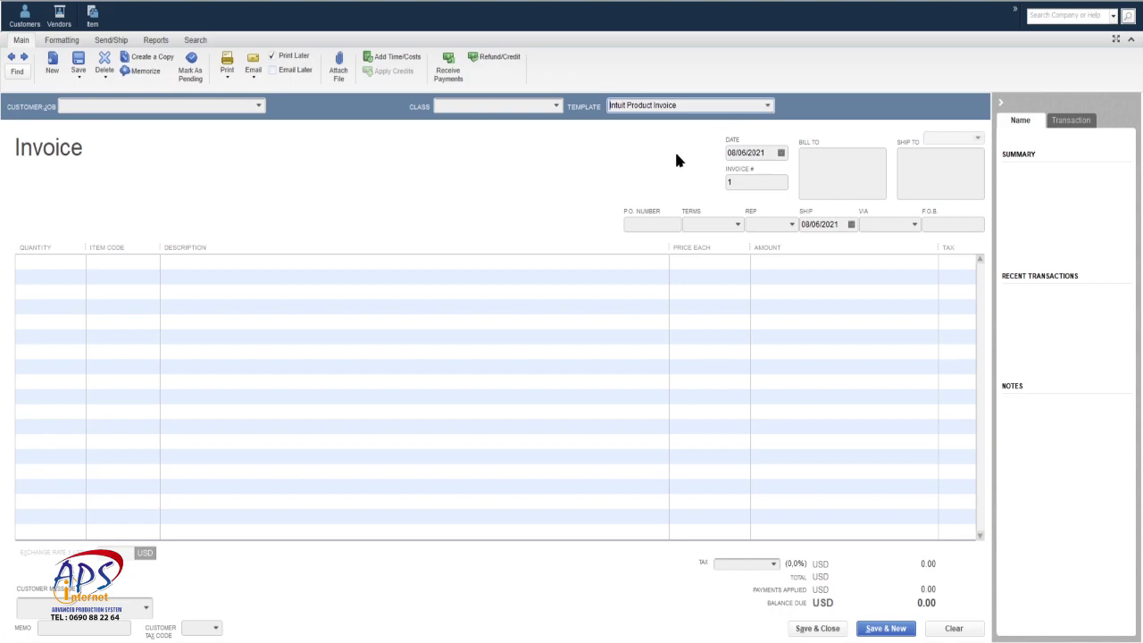
key(Down)
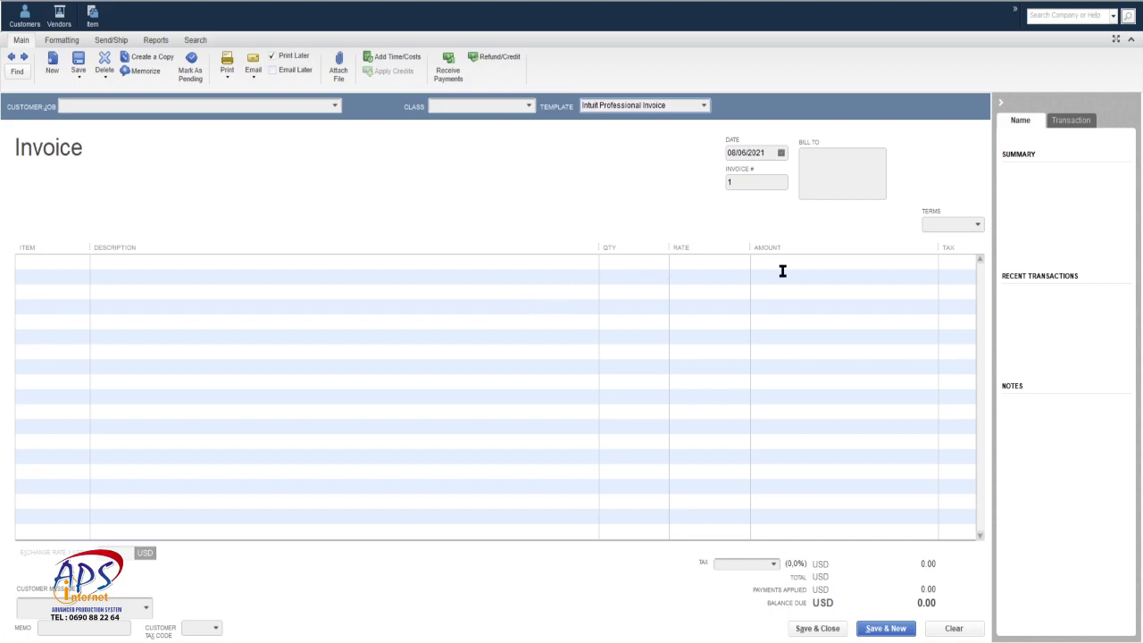
Download the E-Mail Blue Square Border Inv.DES template from the online Invoice forms
click(60, 41)
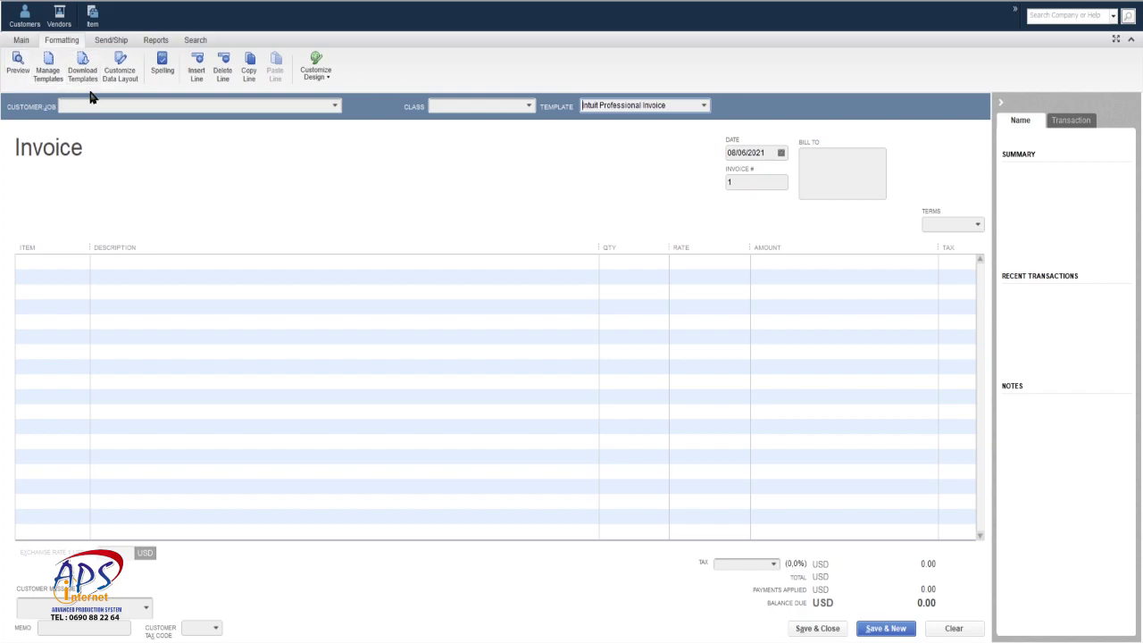
click(81, 61)
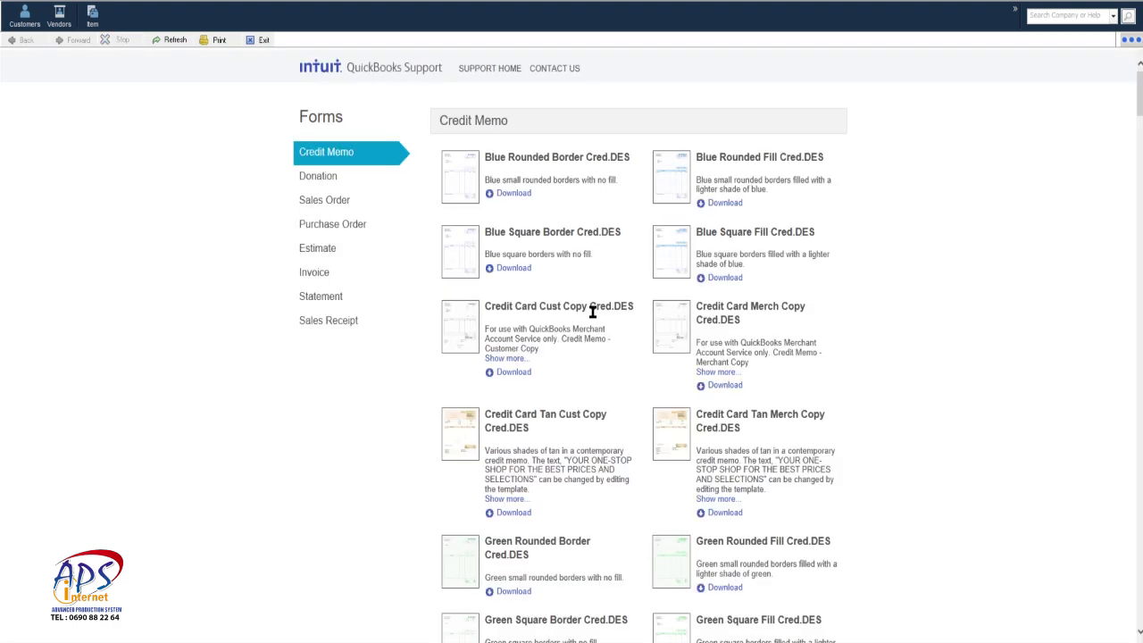
click(320, 273)
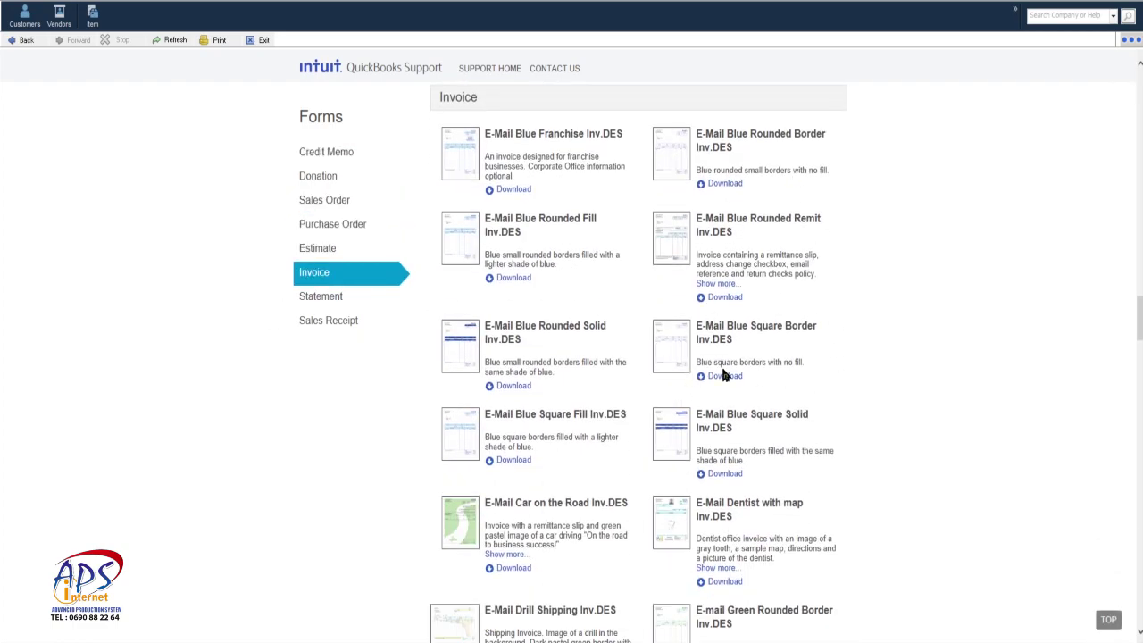
click(725, 376)
click(154, 68)
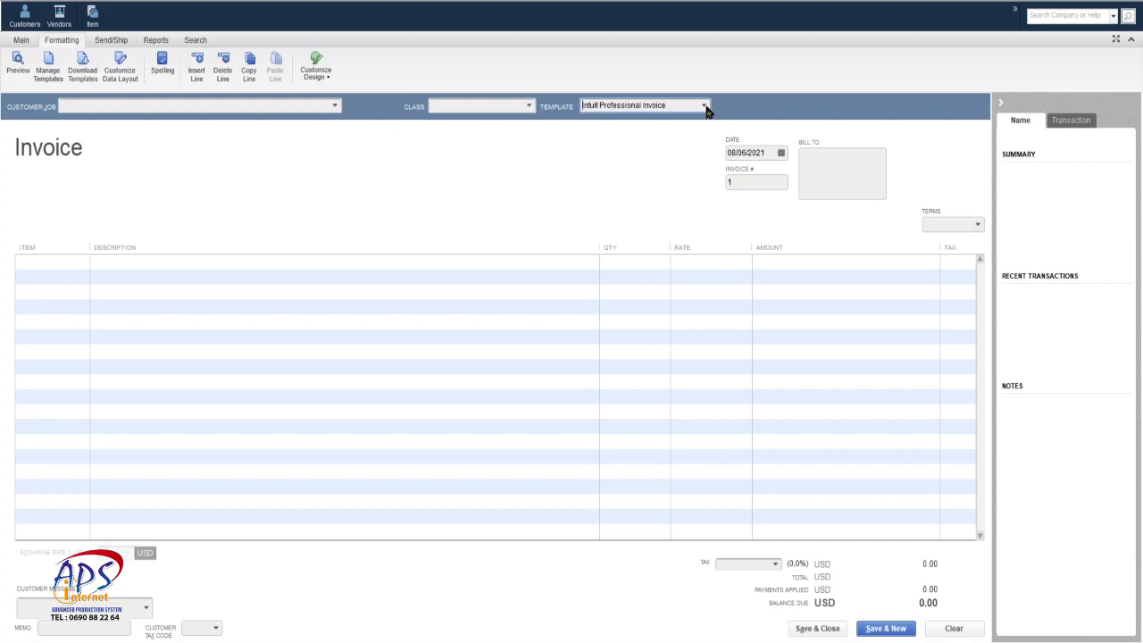
Switch the invoice to the "Copy of: FACTURE ZEKLE" template and set its invoice number to 1000
key(Down)
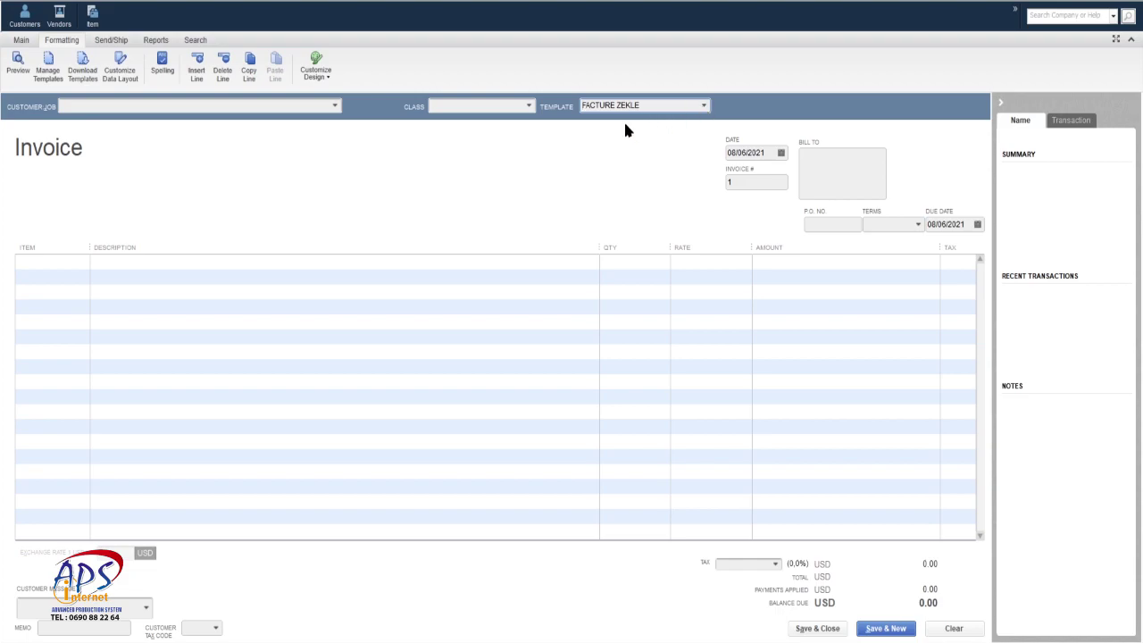
key(Down)
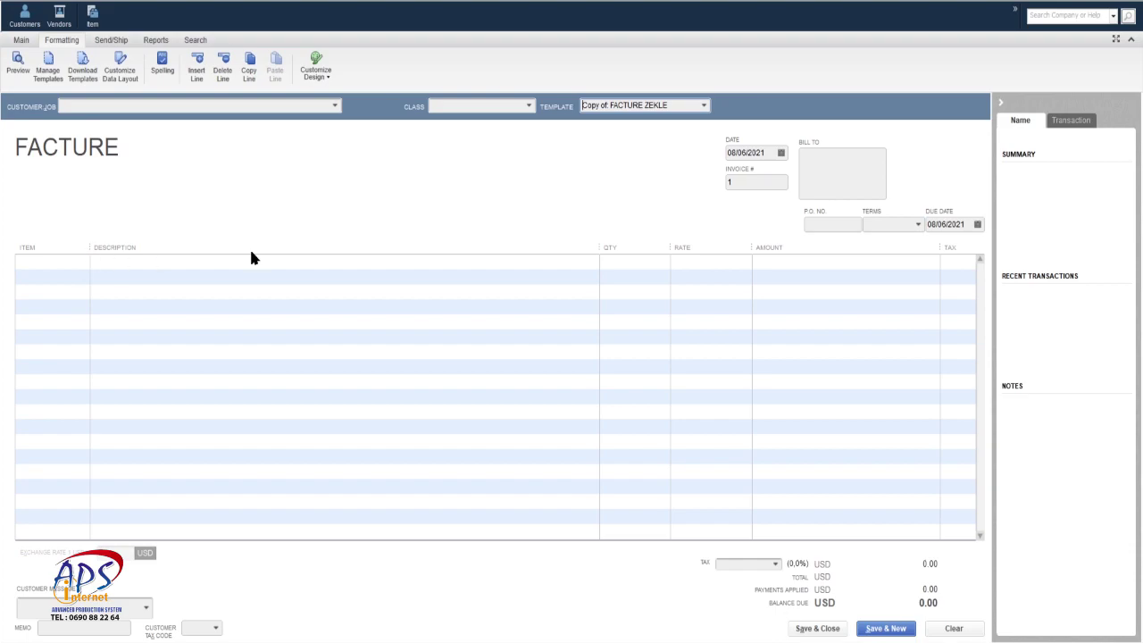
click(738, 184)
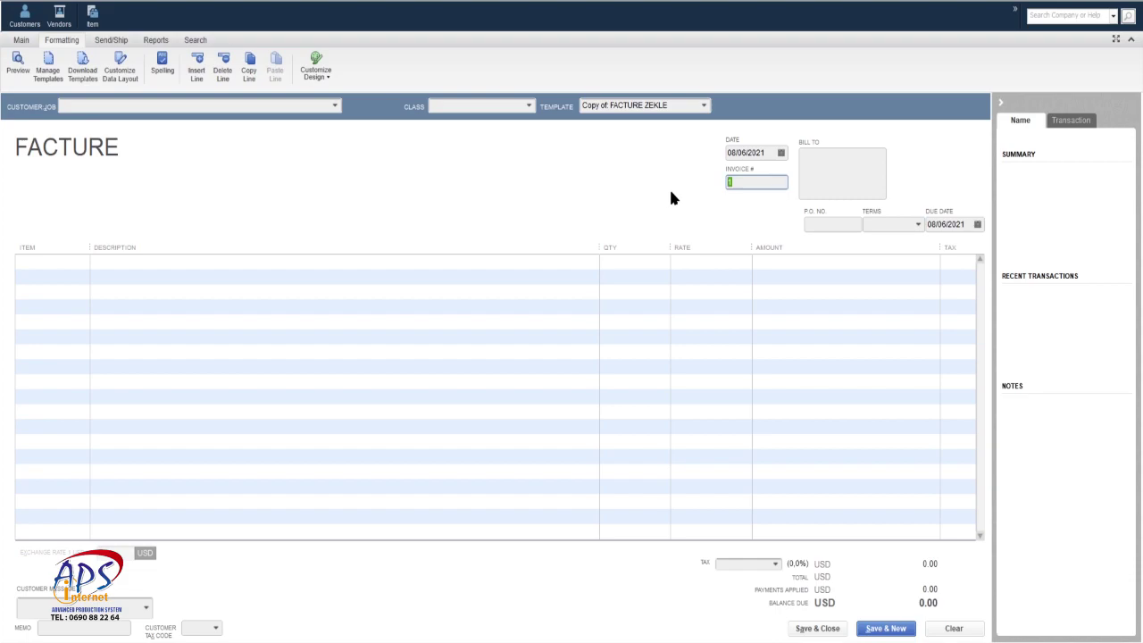
text(1000)
Enter the customer's name in the Customer:Job field of invoice 1000
click(54, 262)
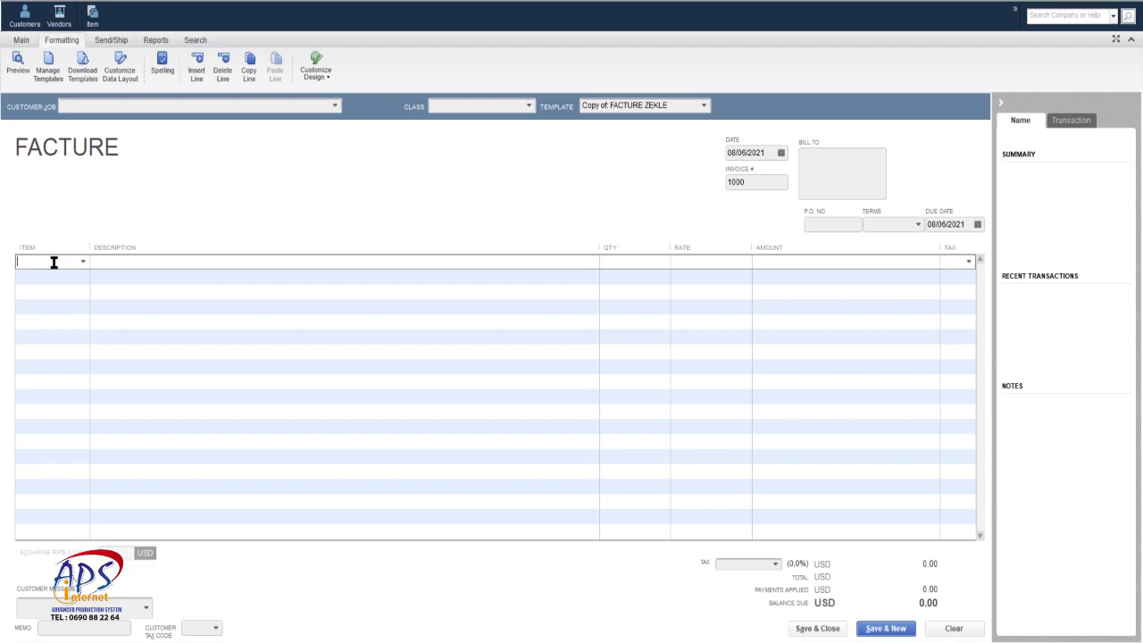
click(85, 108)
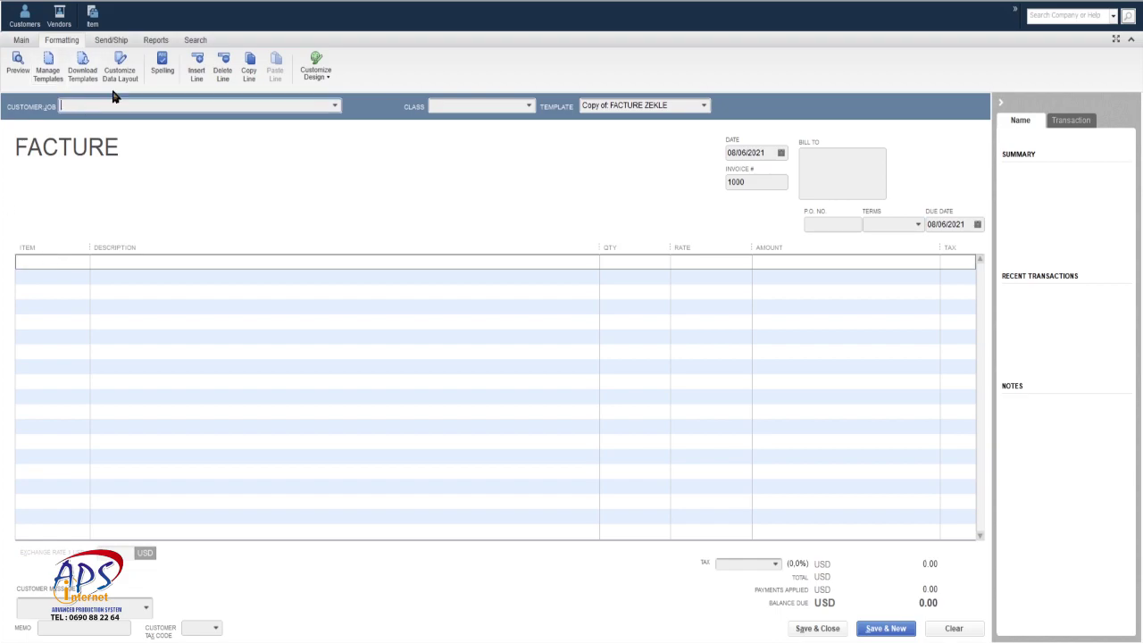
text(ALBERT)
key(Tab)
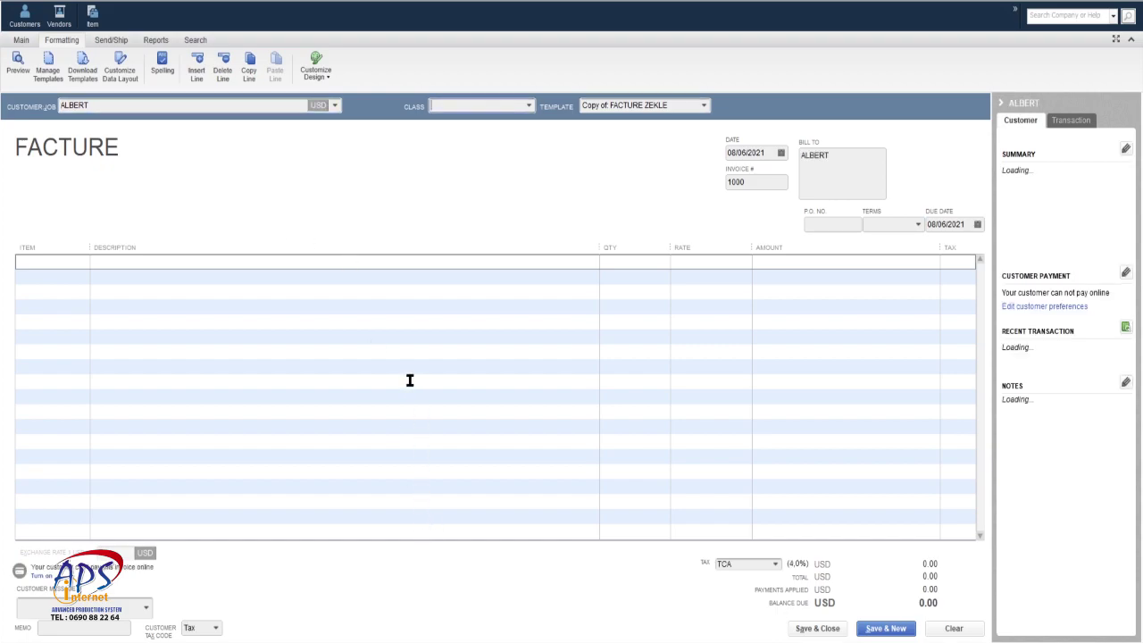
Add the LETTRE item to the invoice's first line with a quantity of 1, then save it and start a new invoice
click(60, 262)
text(LE)
key(Tab)
key(Tab)
text(1)
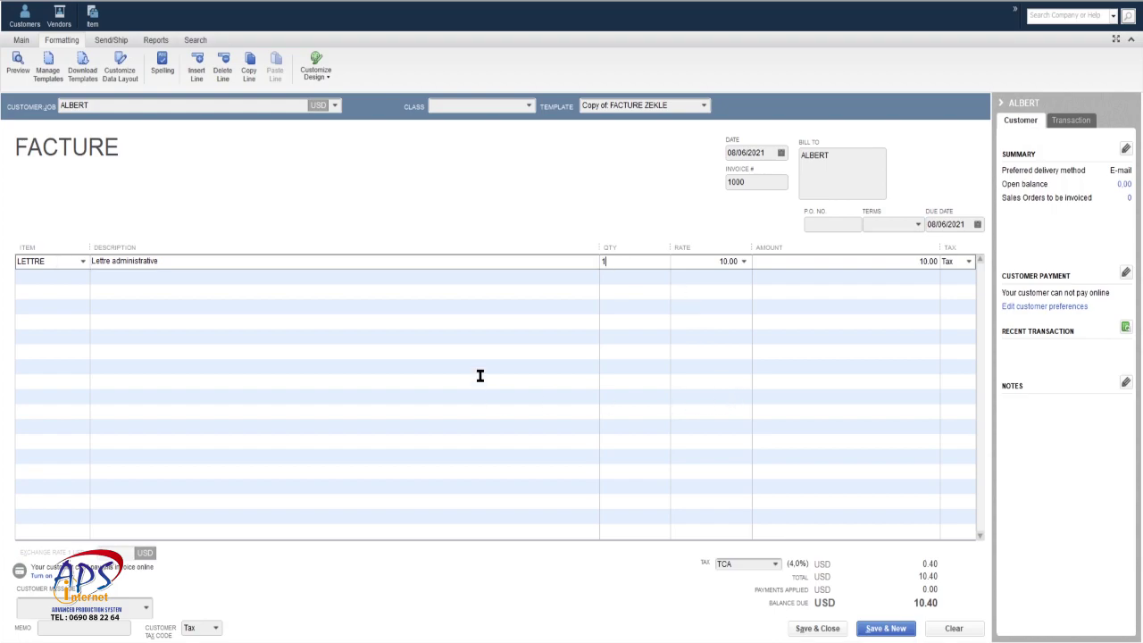
key(Tab)
key(Tab)
key(Tab)
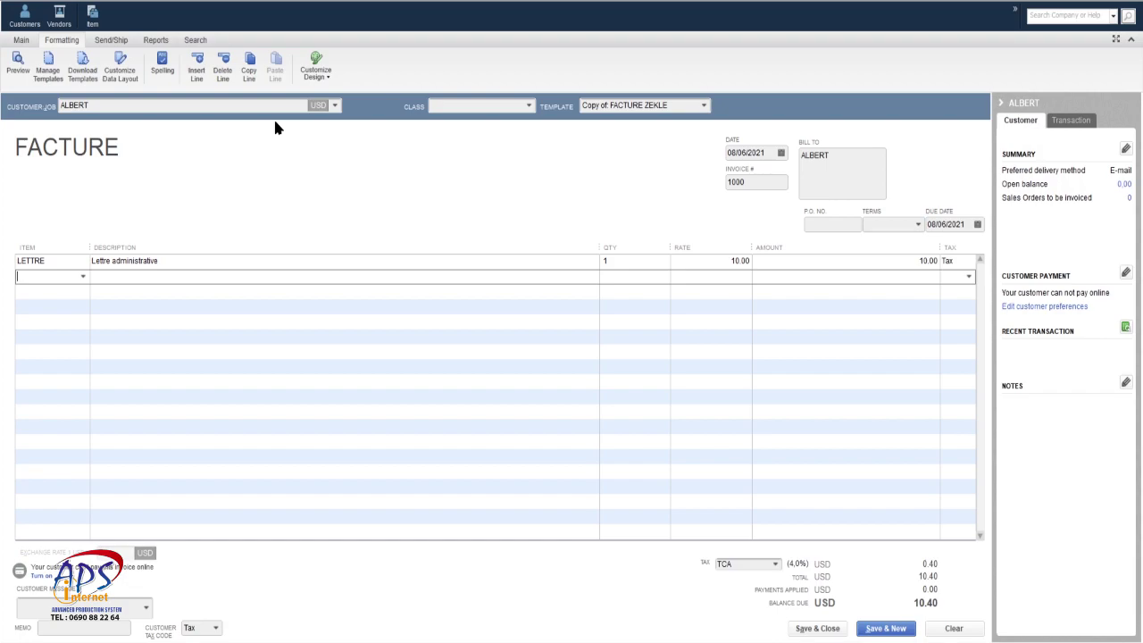
click(878, 630)
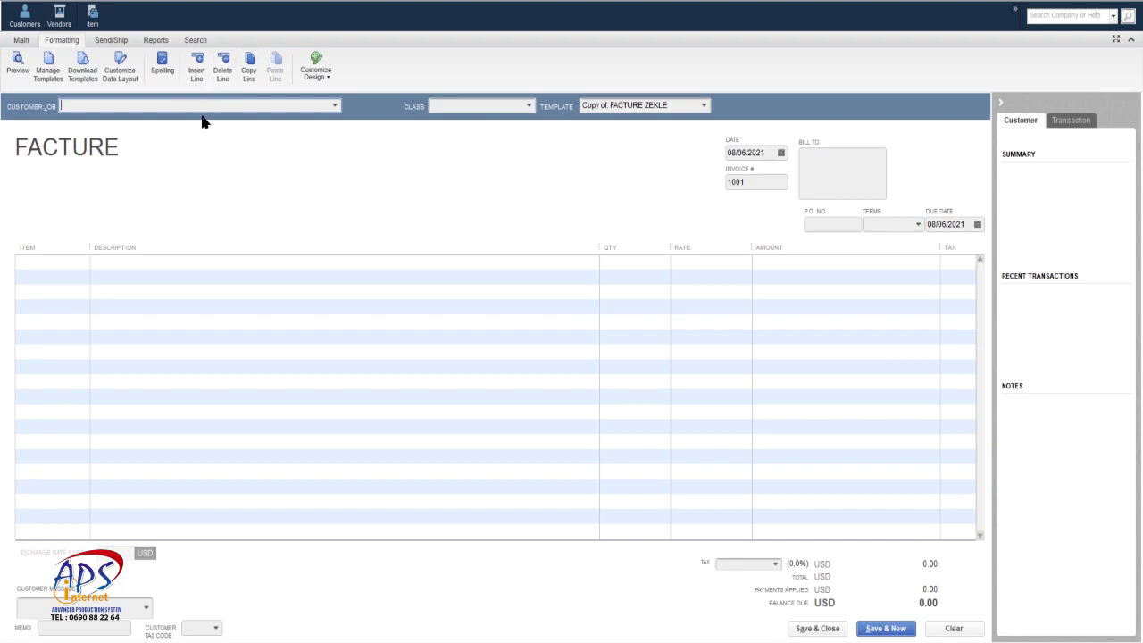
text(ALBERT)
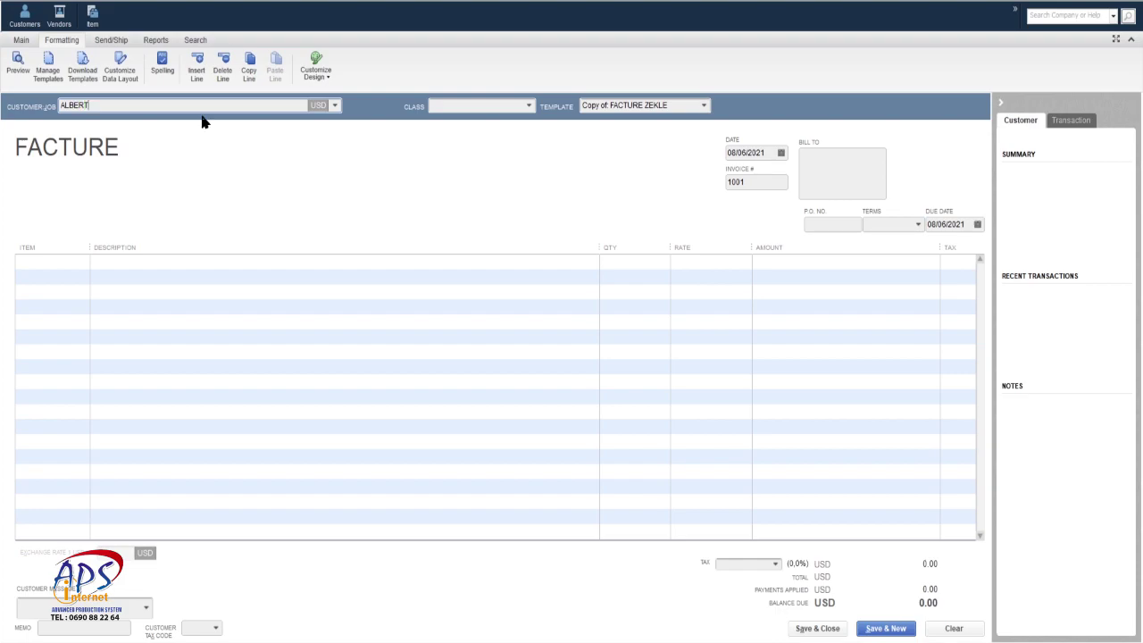
text( EU)
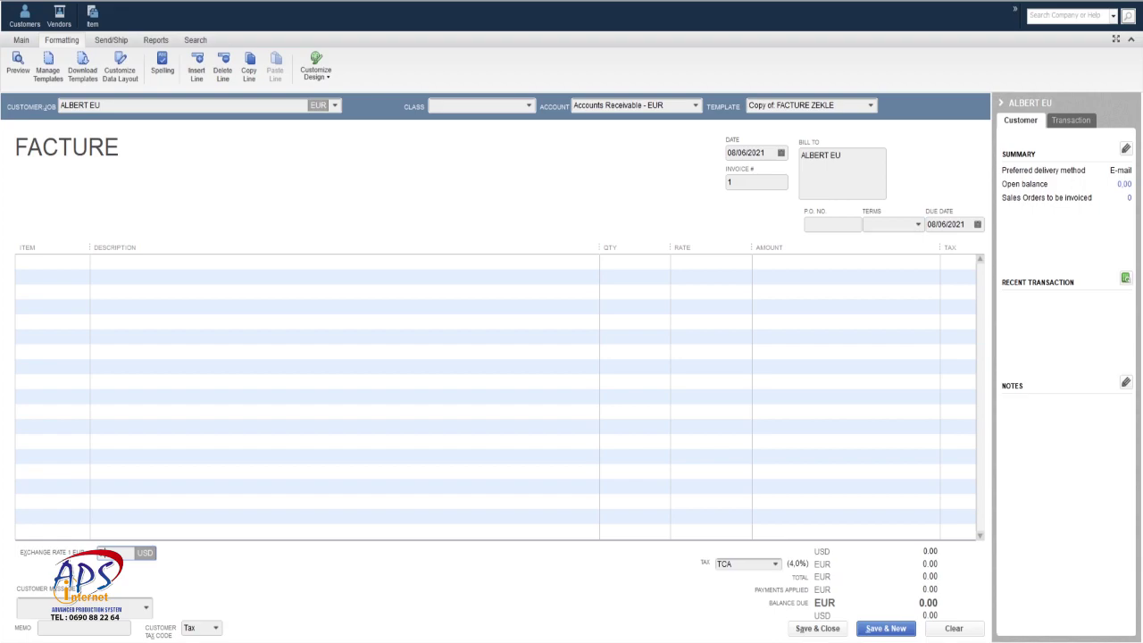
key(Tab)
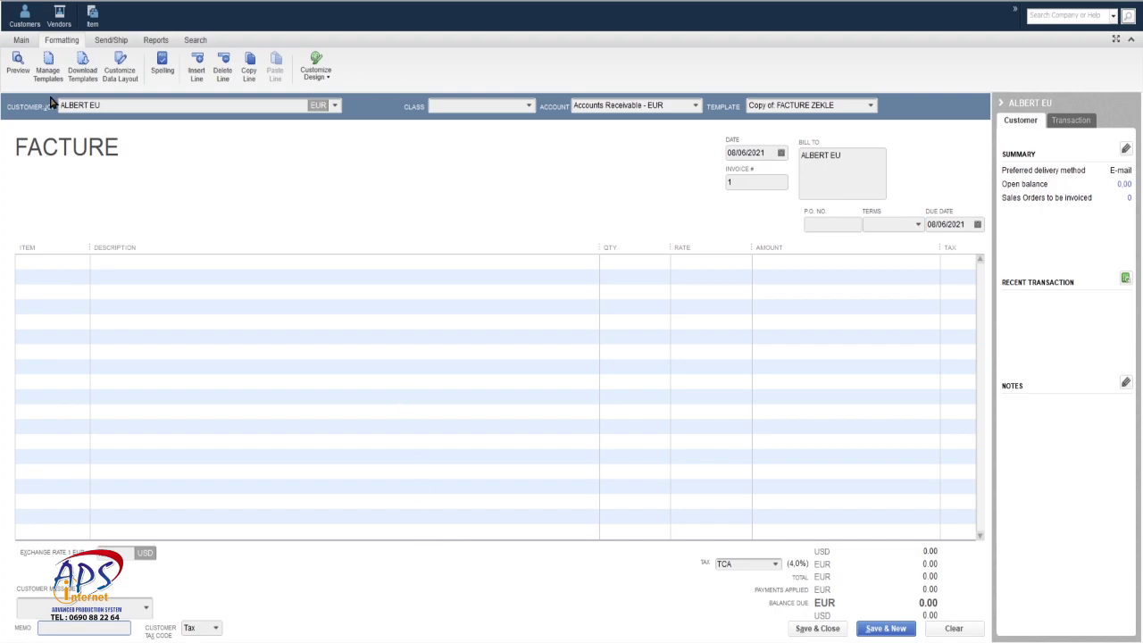
click(49, 262)
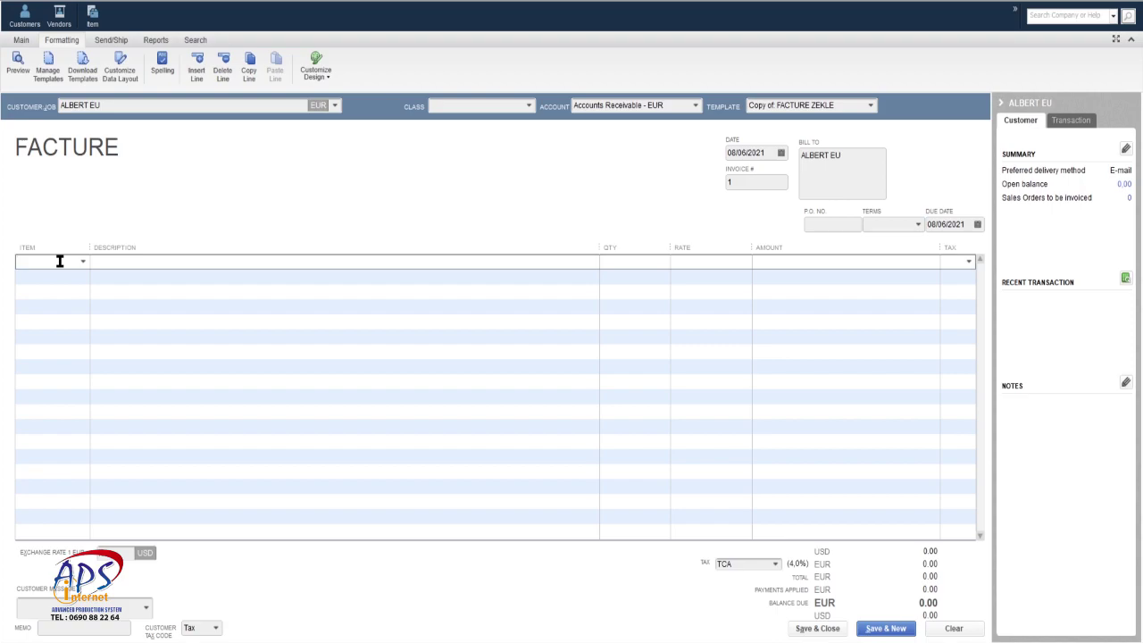
text(letr)
key(BackSpace)
key(Tab)
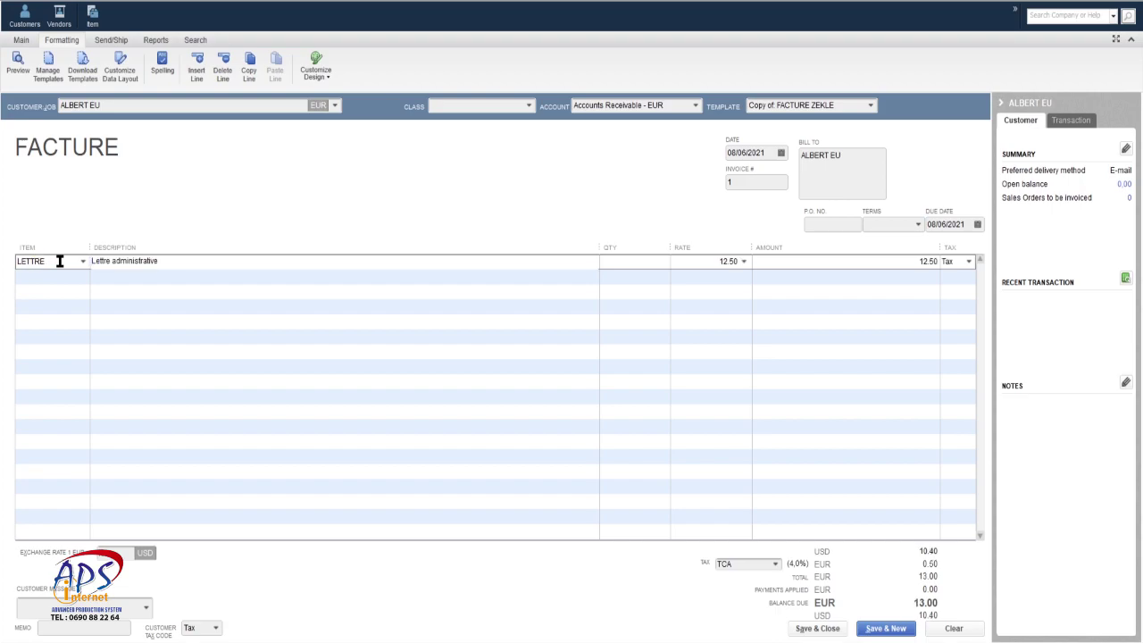
click(633, 259)
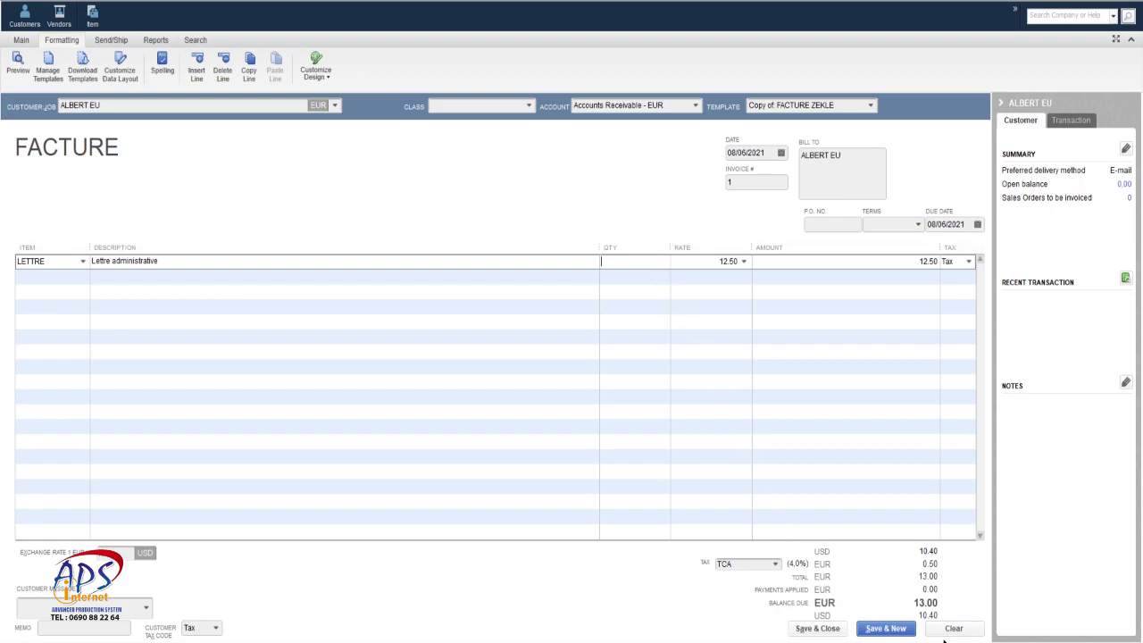
click(122, 551)
click(954, 629)
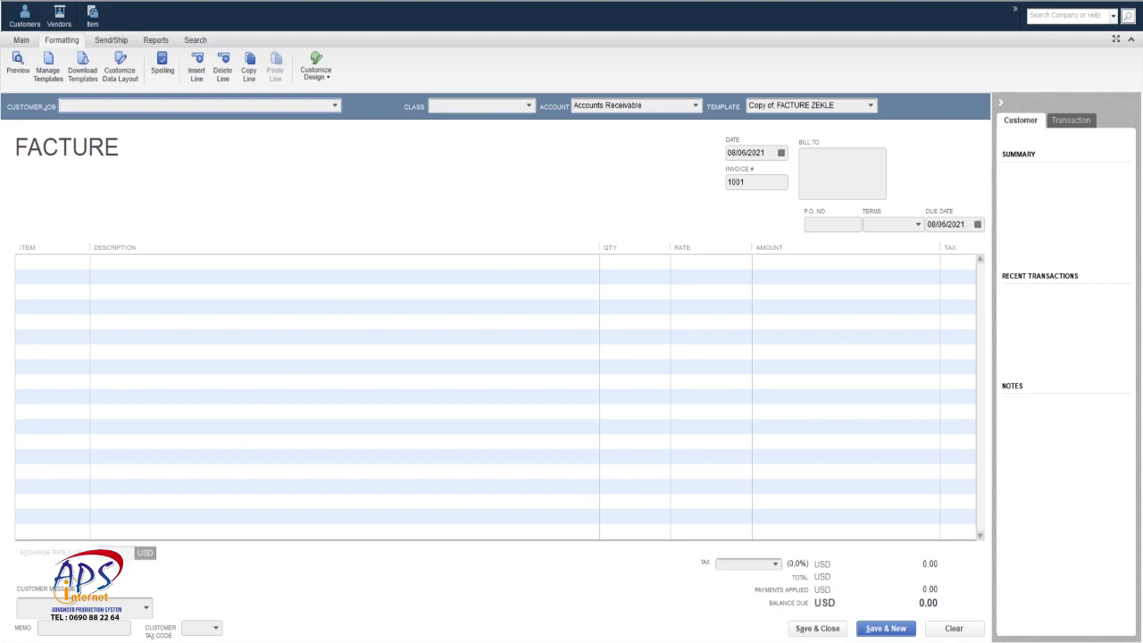
Select the EUR customer for the new invoice and add the LETTRE item to its first line
click(335, 105)
click(101, 158)
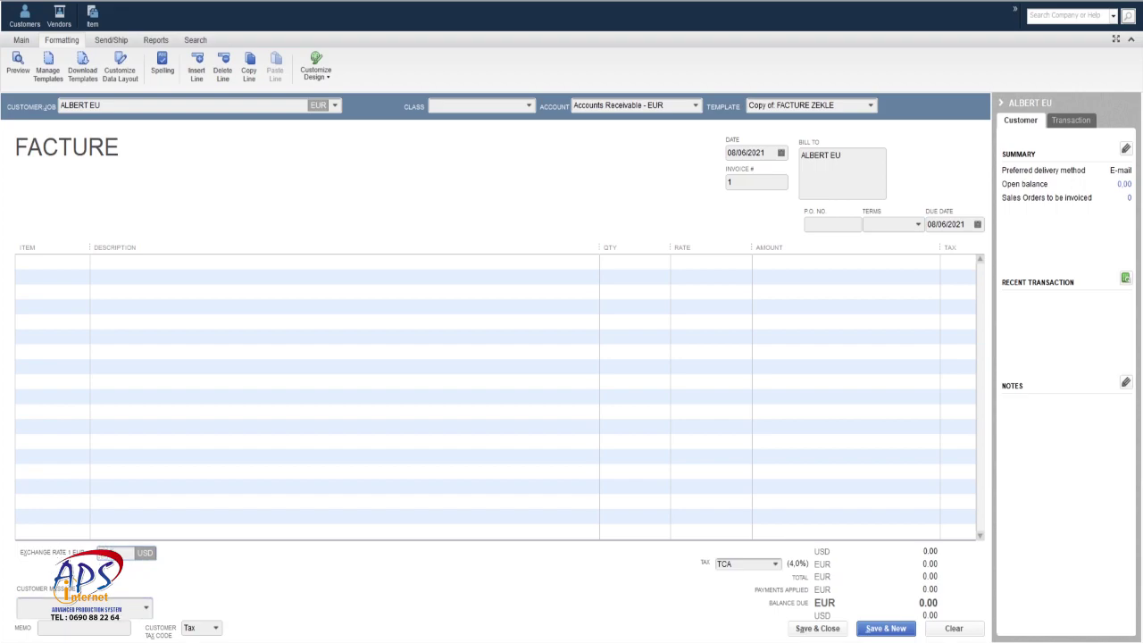
click(432, 530)
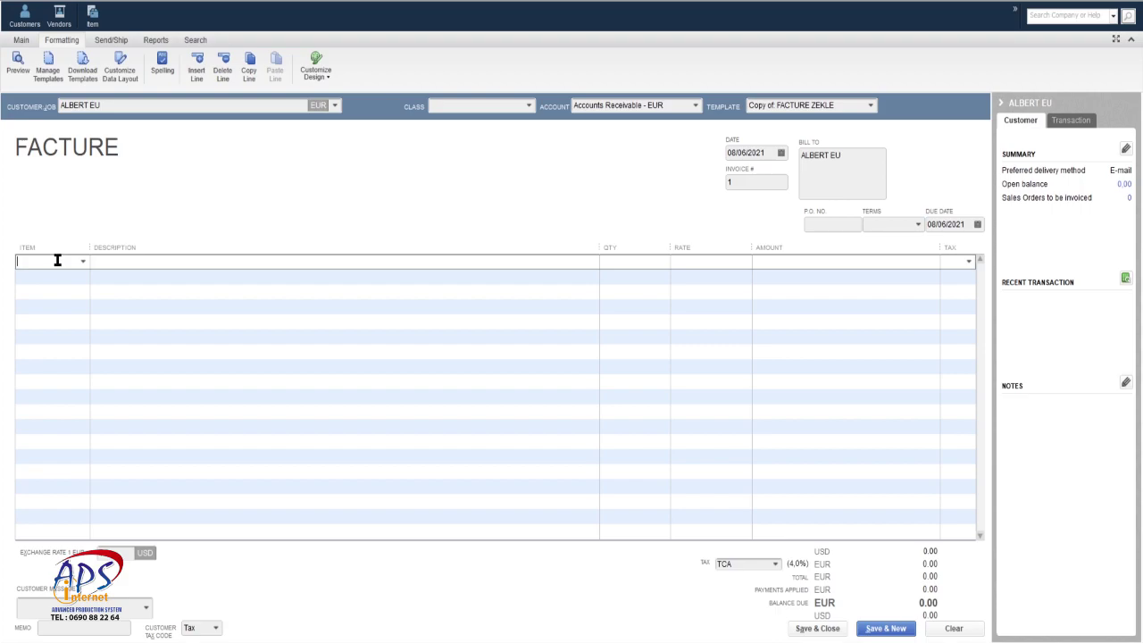
text(LETTRE)
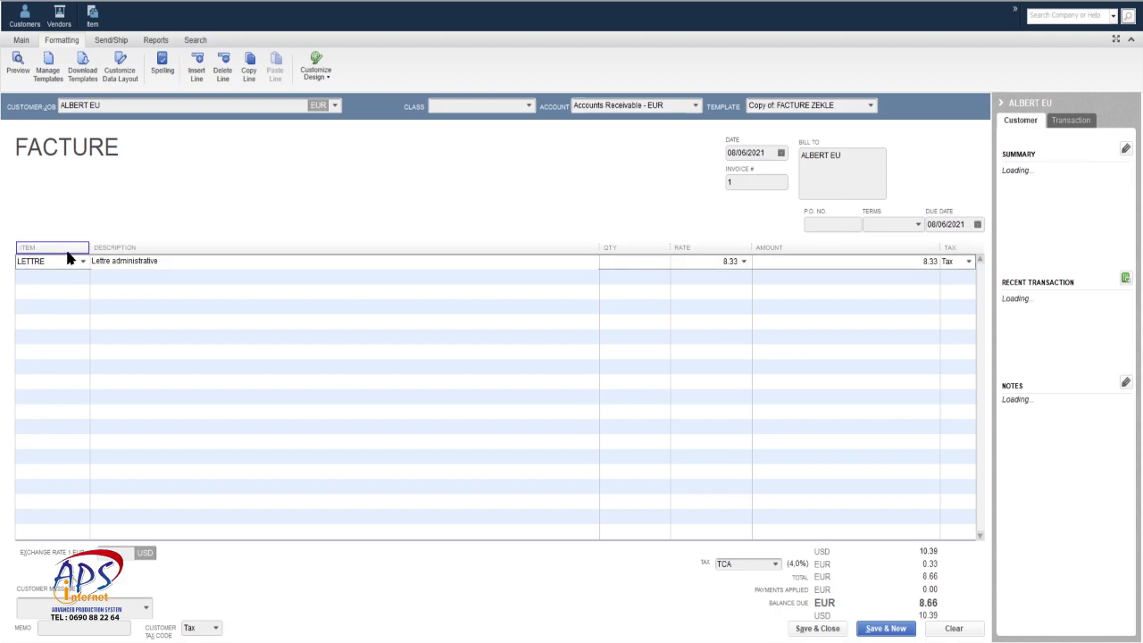
click(67, 254)
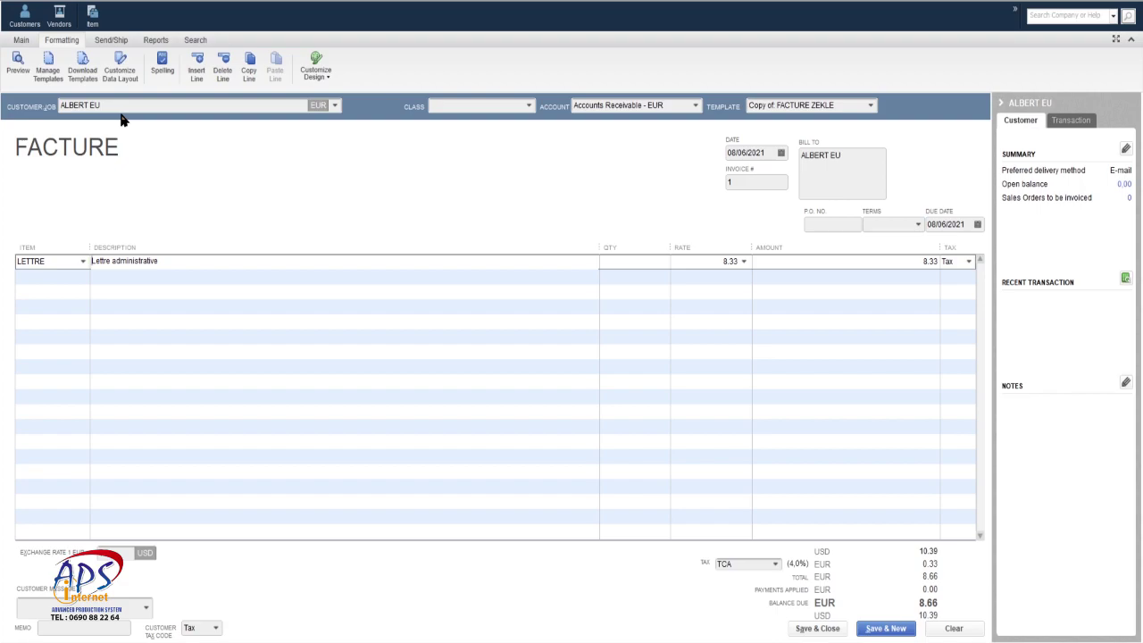
Set the LETTRE line's quantity to 1, then preview the invoice before saving and closing it
click(627, 259)
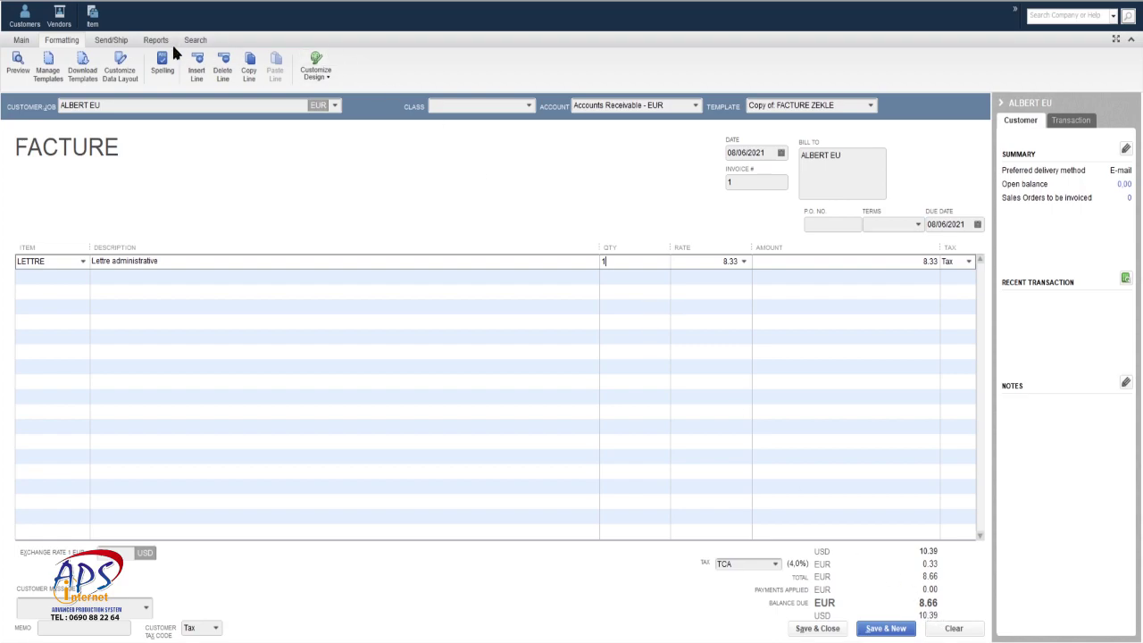
click(19, 60)
click(818, 629)
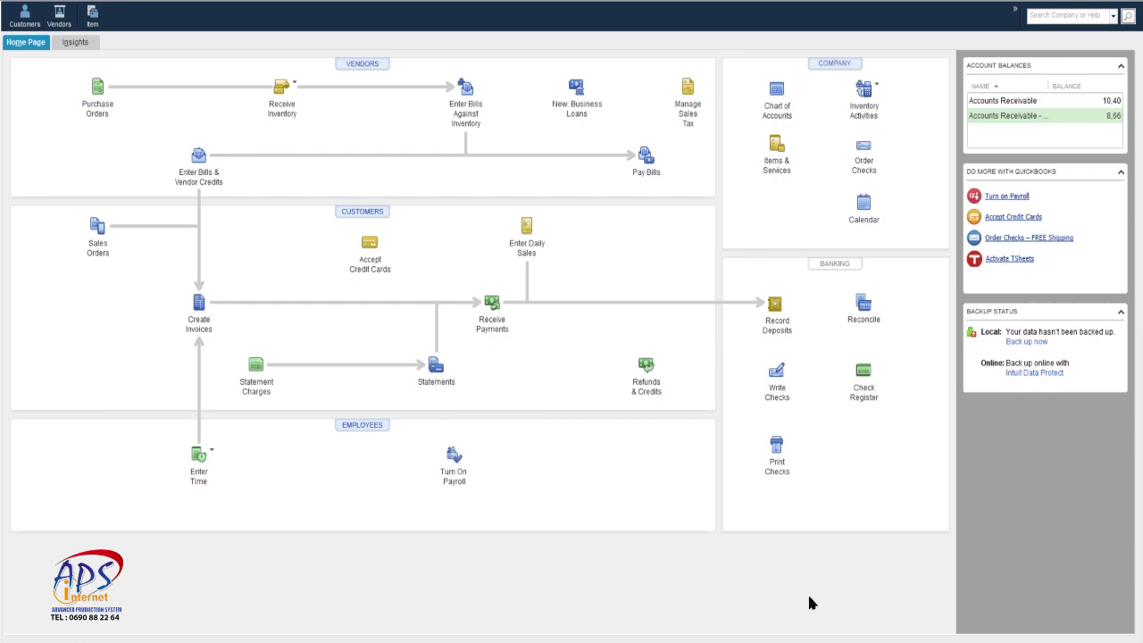
Create a new invoice for the USD customer and add the pantalon item to its first line
click(196, 313)
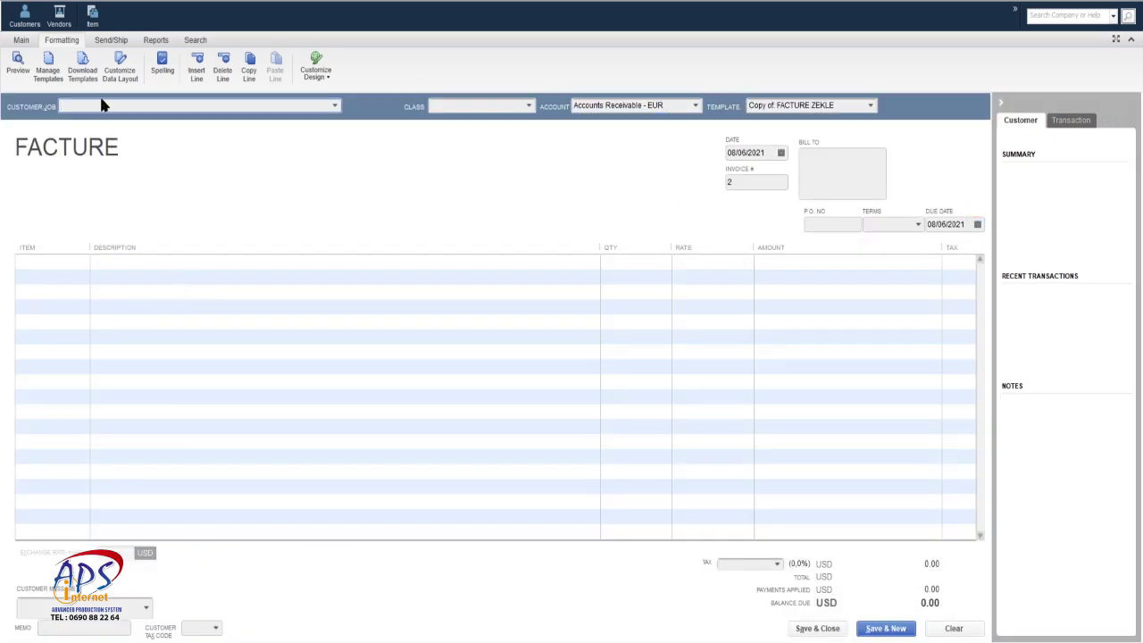
text(ALBERT)
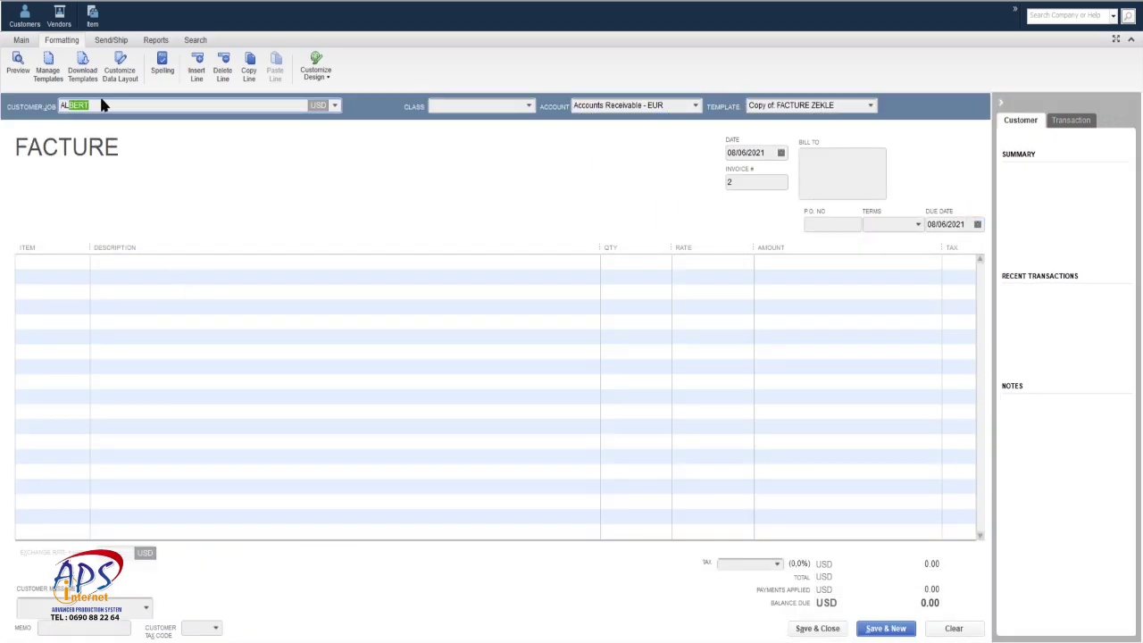
key(Tab)
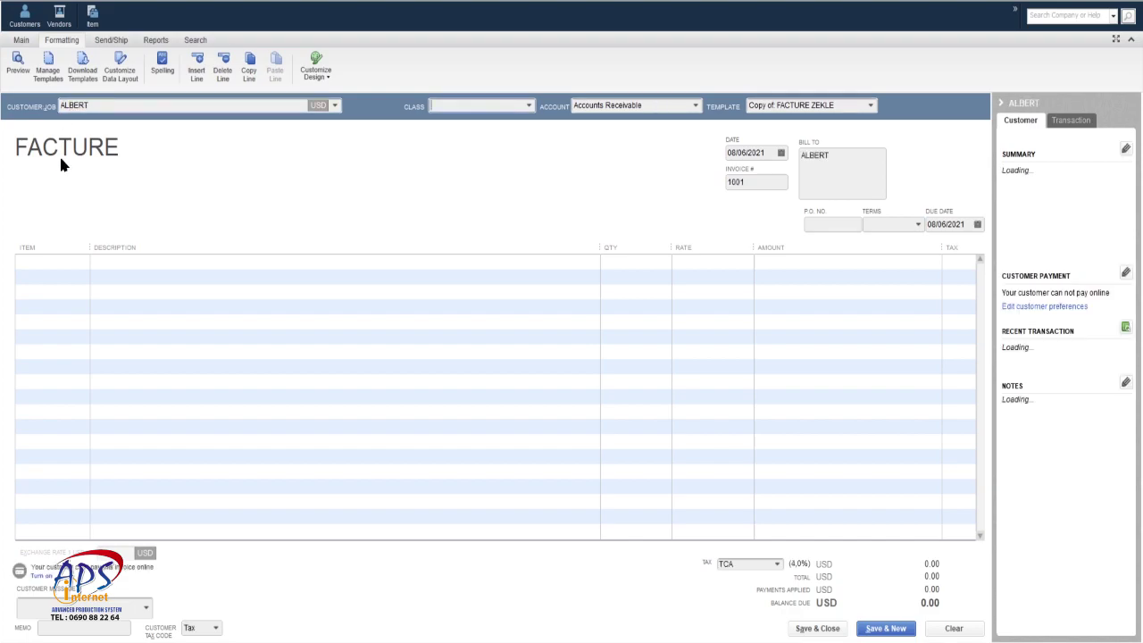
click(38, 261)
text(pa)
key(Tab)
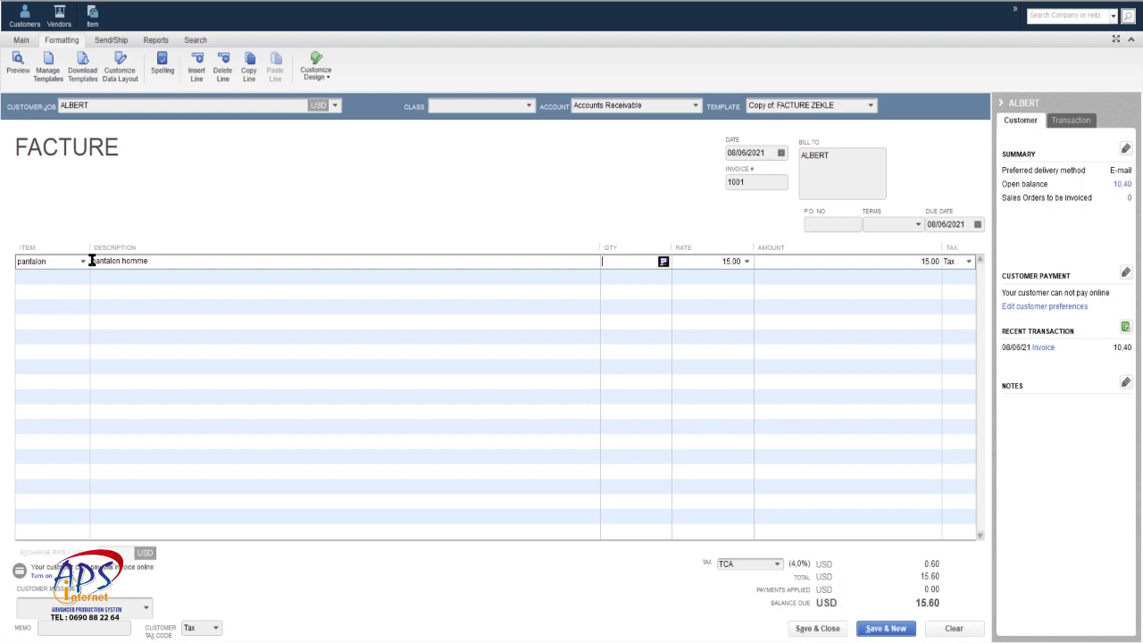
Check the pantalon item's availability from the invoice line, then set the line's quantity to 3
click(663, 262)
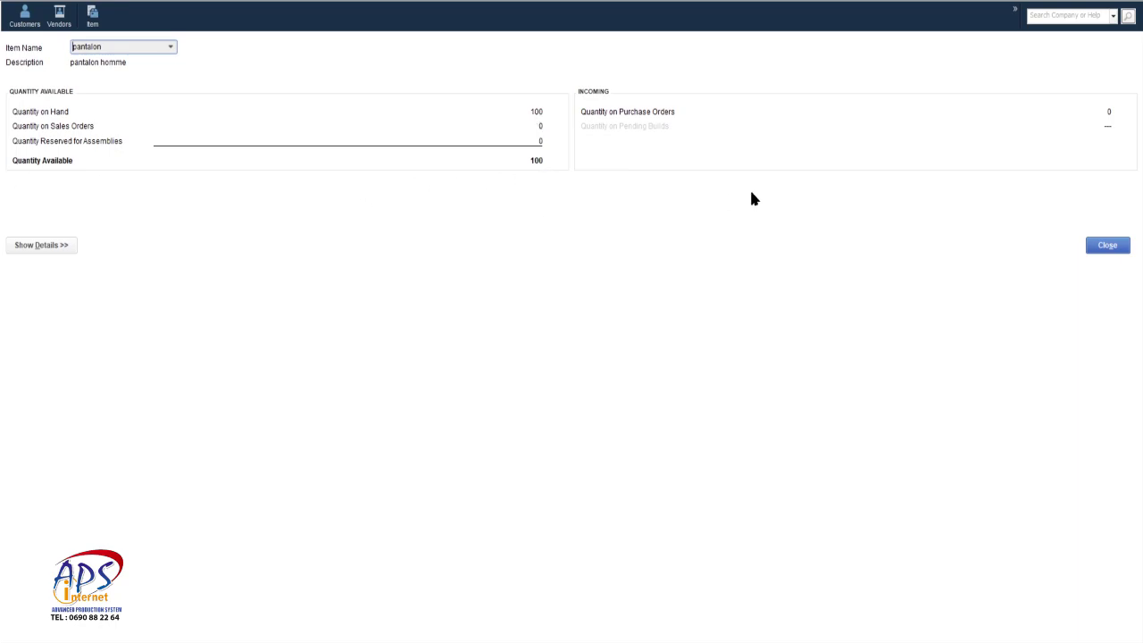
click(1106, 246)
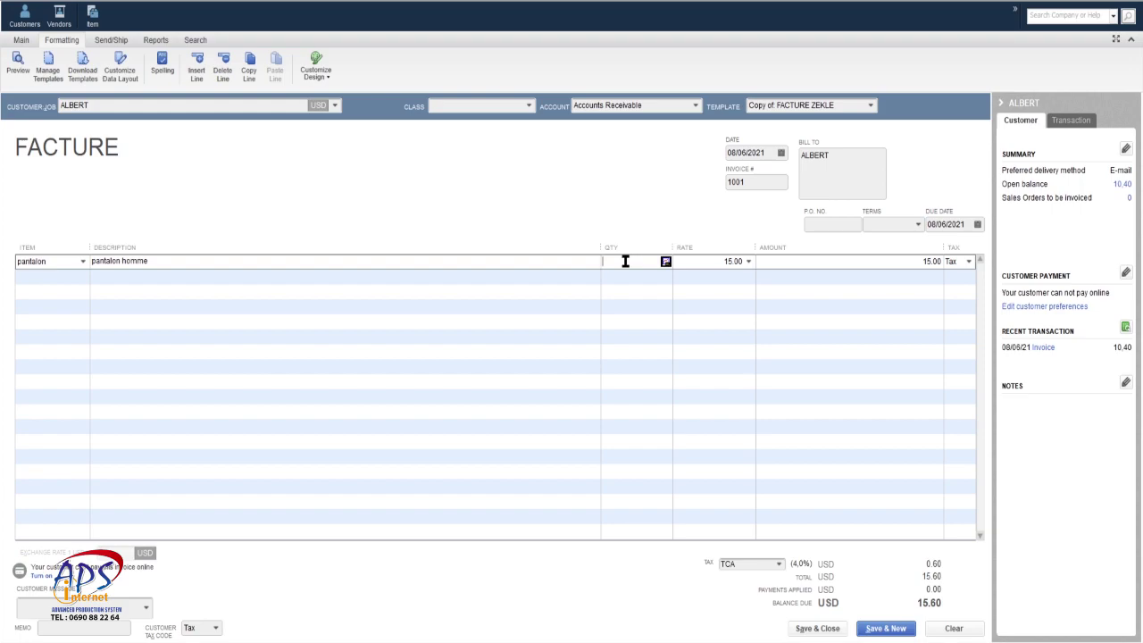
text(3)
key(Tab)
Set the pantalon line's tax code to Tax, then save the invoice and start a new one
click(967, 259)
text(N)
text(t)
click(882, 629)
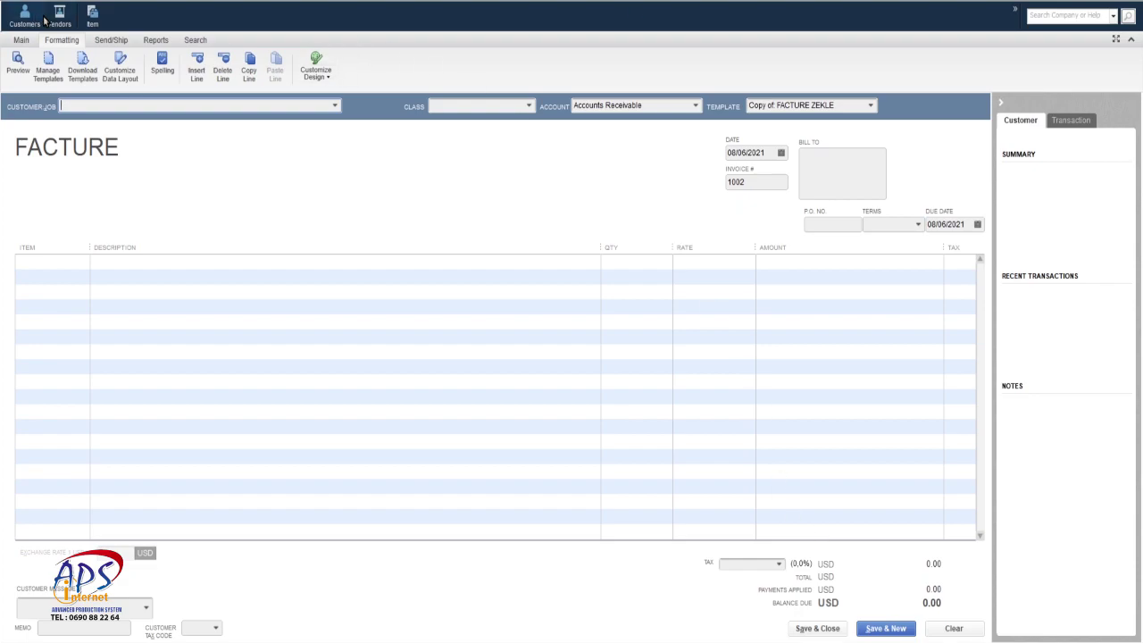
Check the pantalon item's remaining stock in the item list, then return to the blank invoice and close it
click(92, 15)
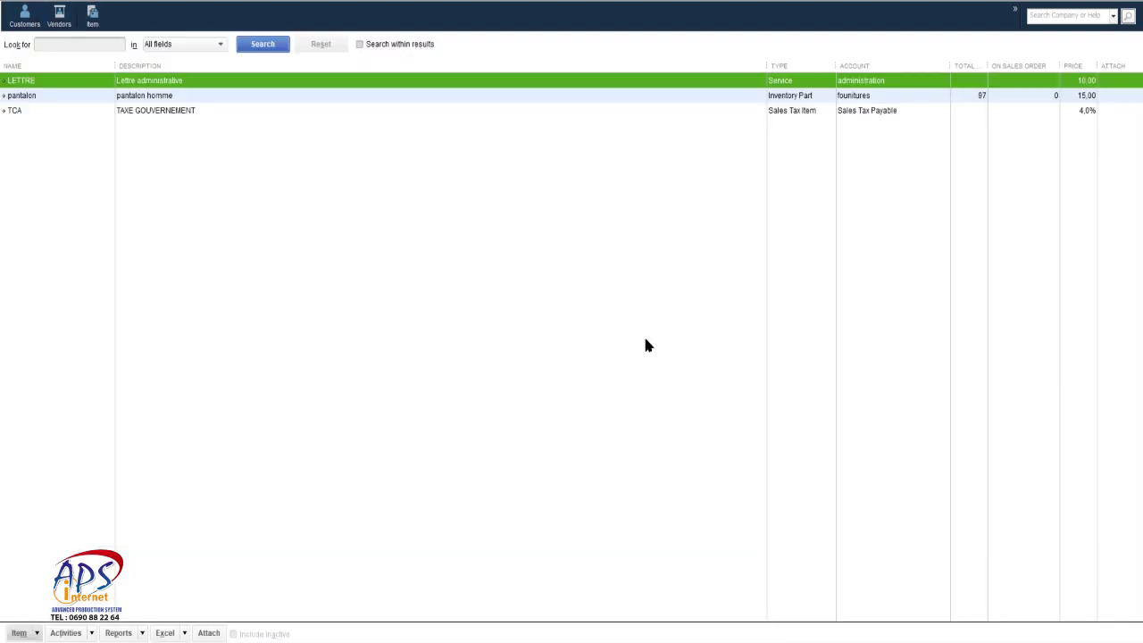
click(30, 97)
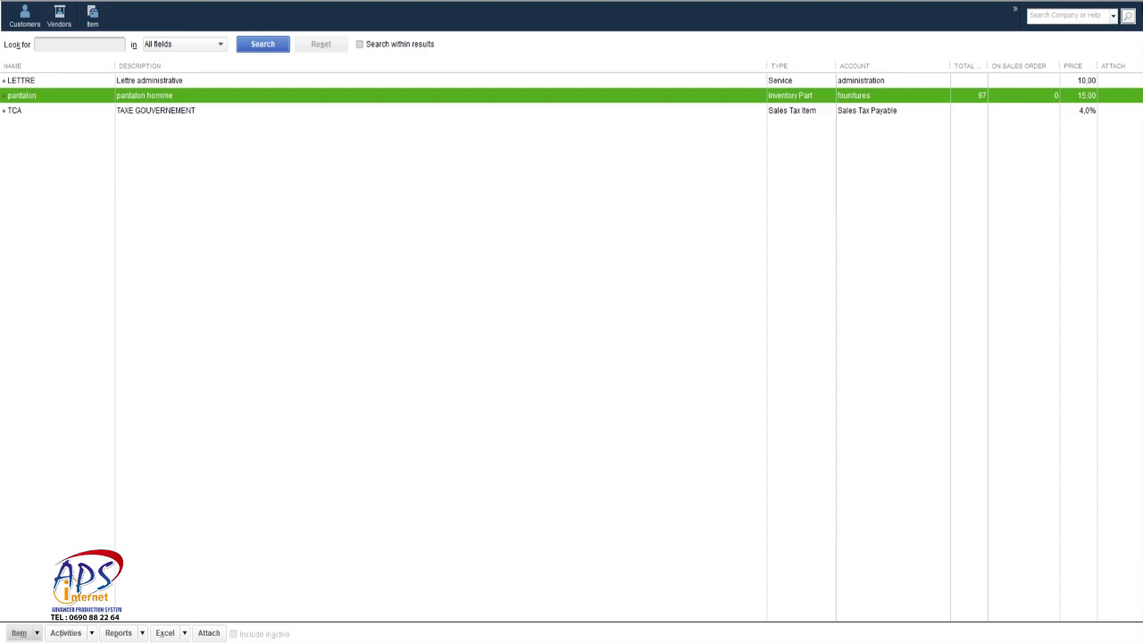
key(ctrl+i)
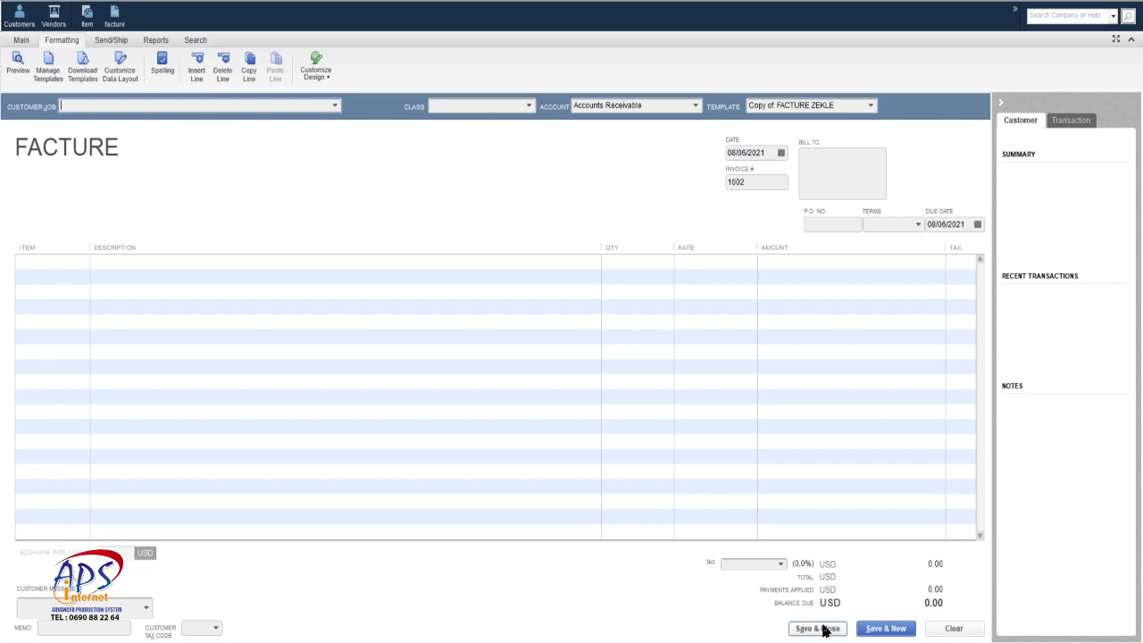
click(823, 628)
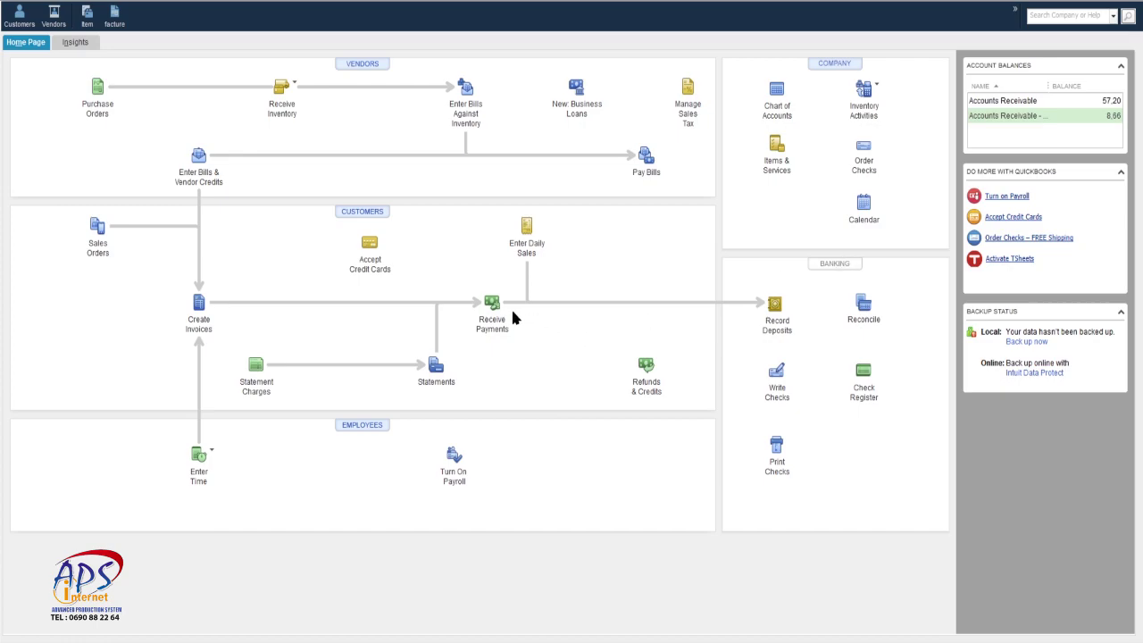
Start a new sales receipt and add the pantalon item to its first line
click(525, 231)
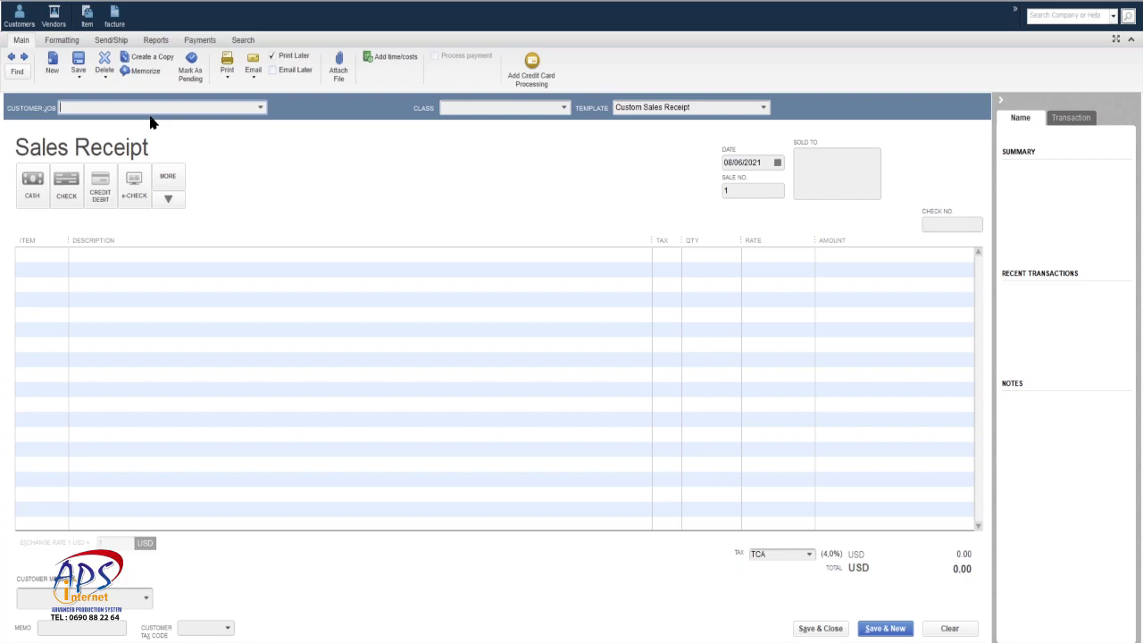
click(67, 41)
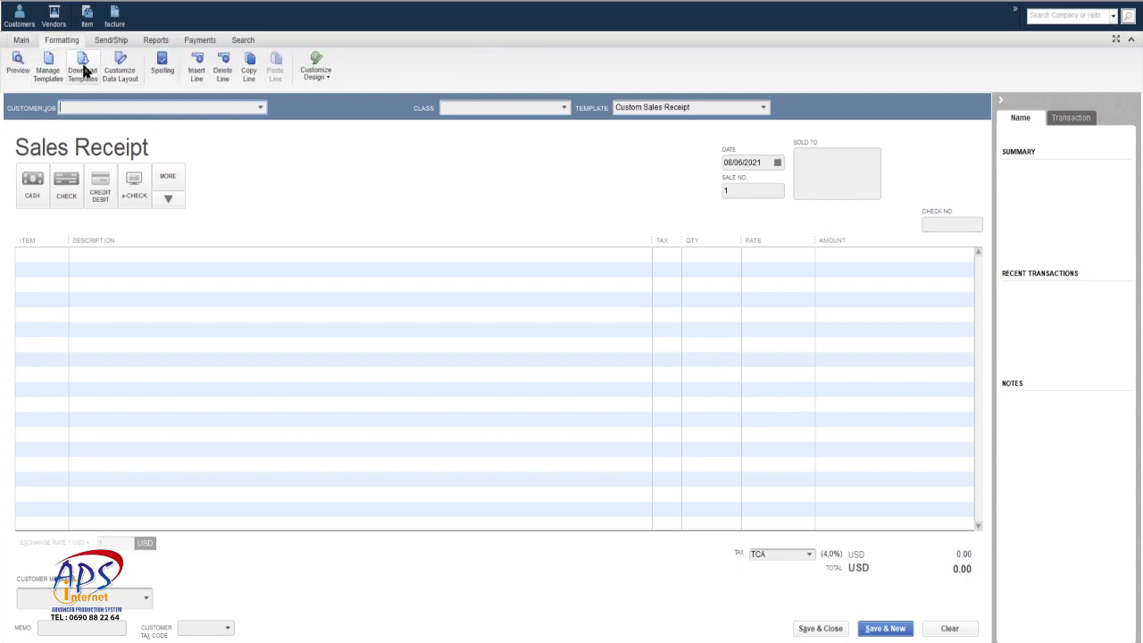
click(30, 255)
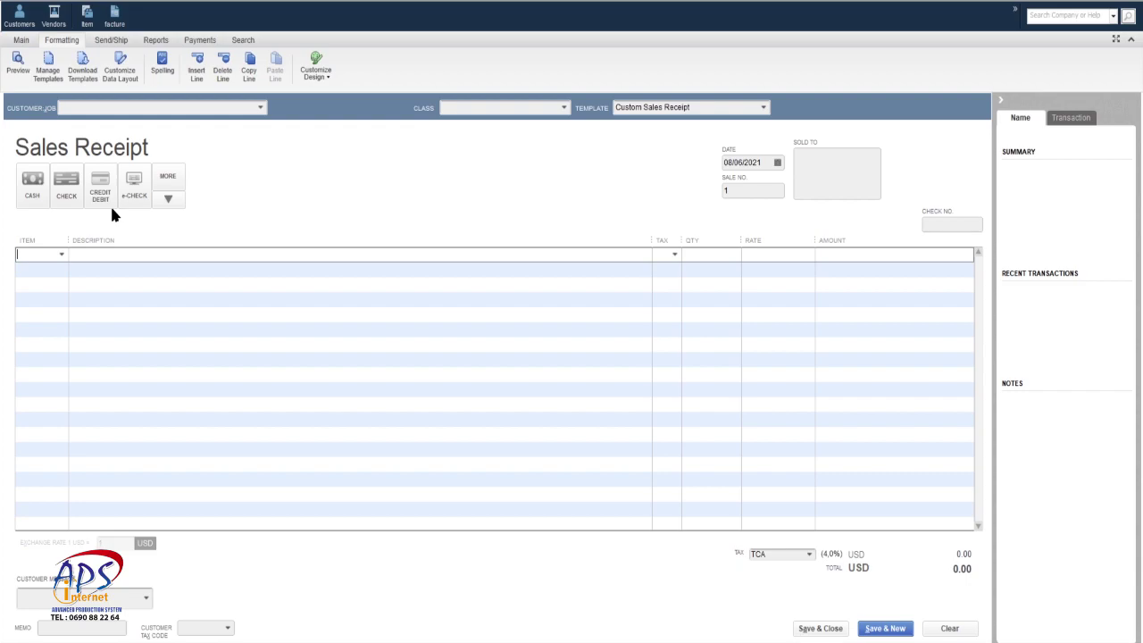
text(pantalon)
key(Tab)
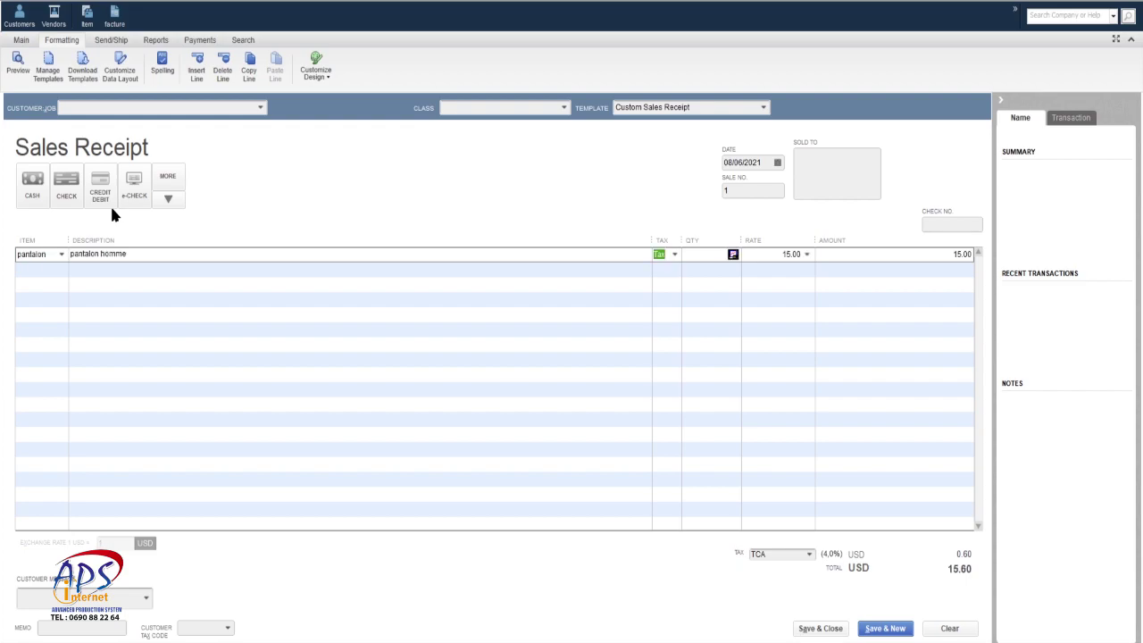
Check the pantalon item's availability from the sales receipt, then set the line's quantity to 2
click(705, 256)
click(733, 255)
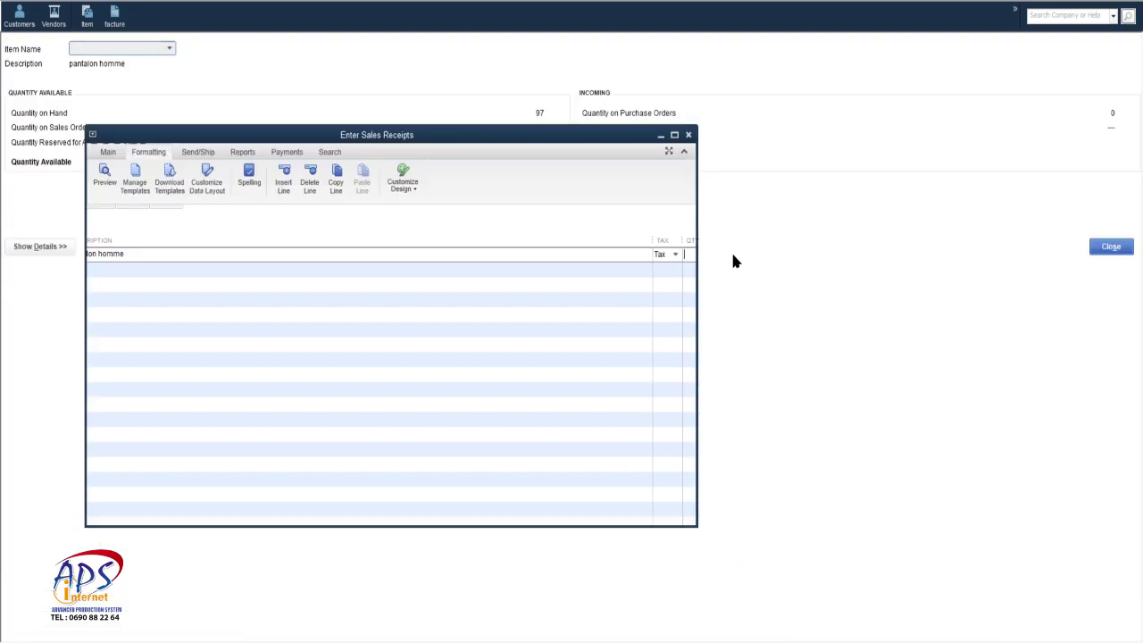
click(1115, 250)
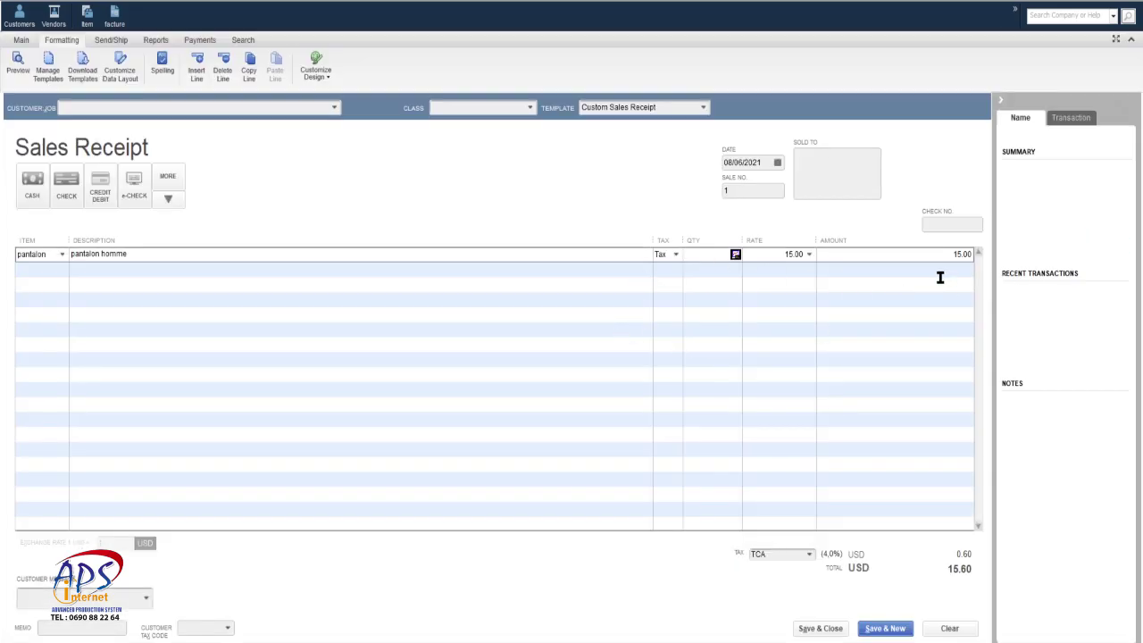
text(2)
Assign the sales receipt to the USD customer in the Customer:Job field, then save it and start a new receipt
click(331, 108)
text(ALBERT)
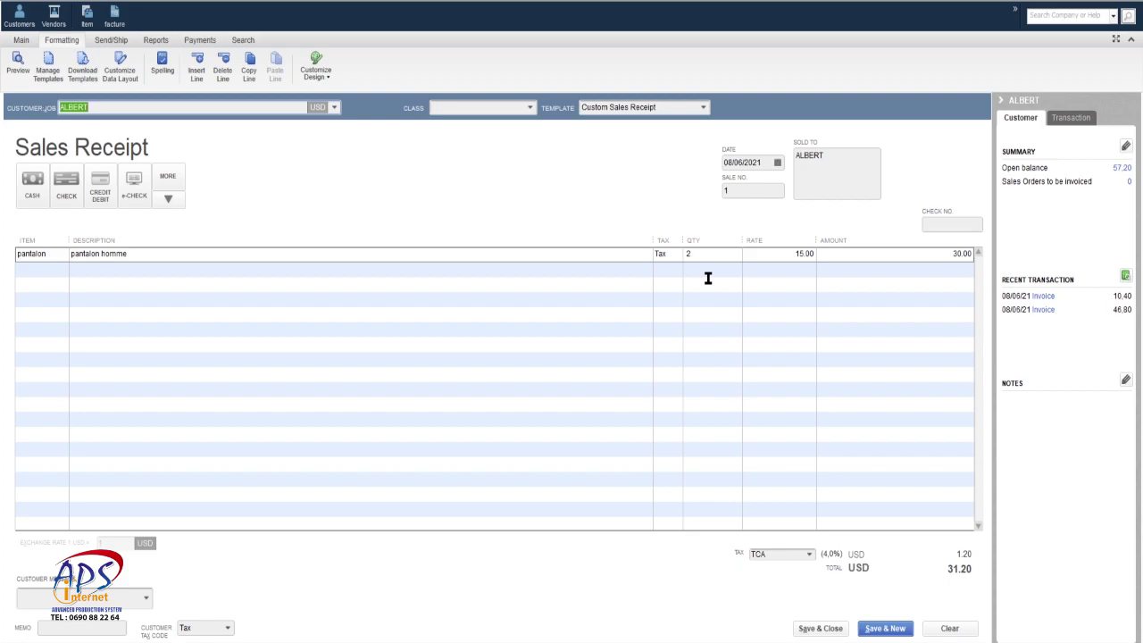
click(694, 320)
click(877, 630)
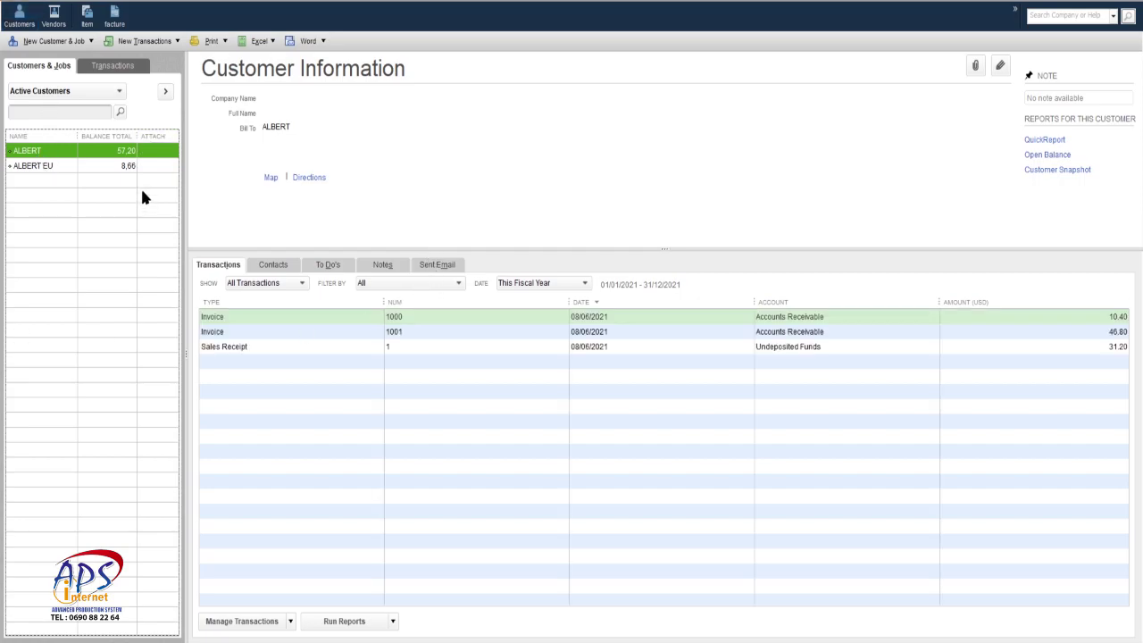
Look through invoices 1000 and 1001 in the USD customer's transaction list
click(215, 330)
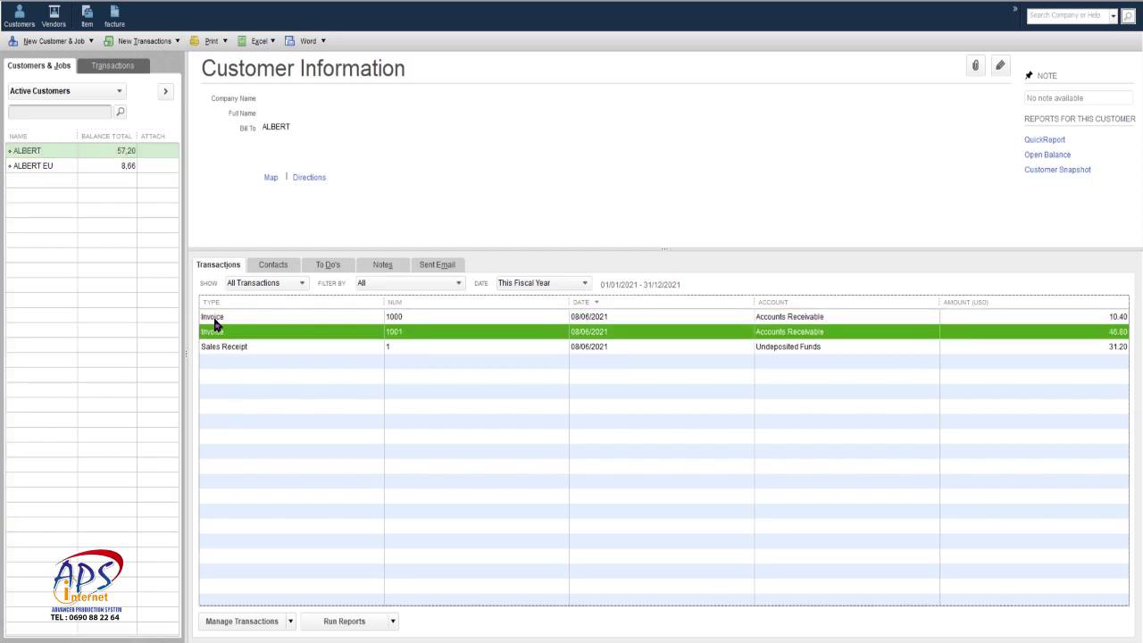
click(216, 321)
click(214, 336)
Record a 57.20 USD payment from the USD customer covering invoices 1000 and 1001 in Accounts Receivable, then save and close it
click(32, 152)
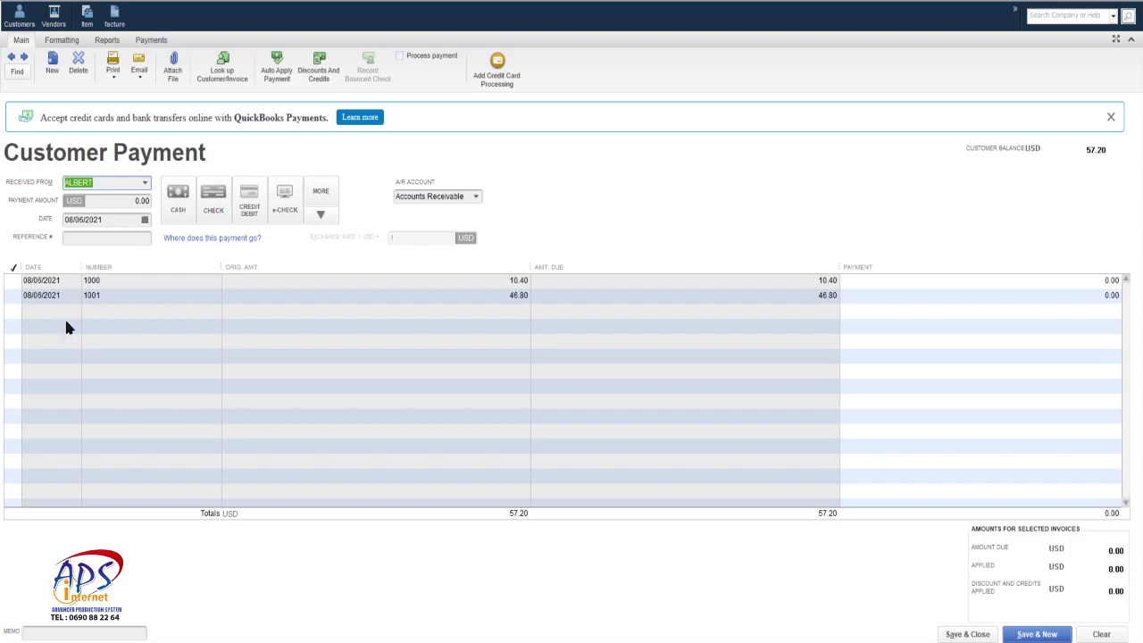
click(13, 279)
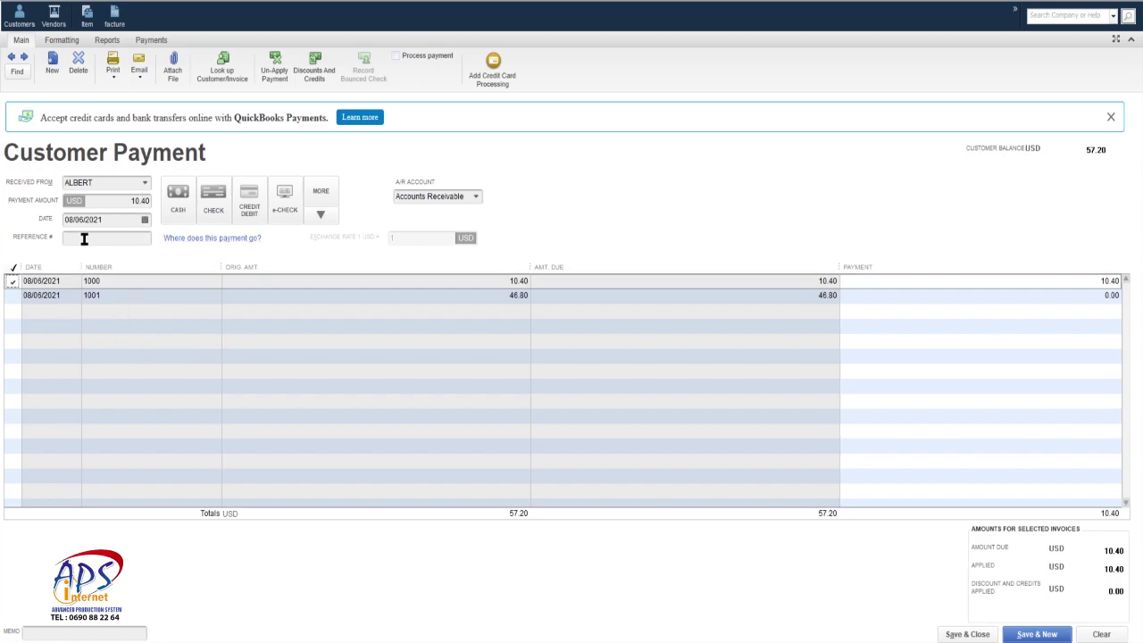
click(11, 294)
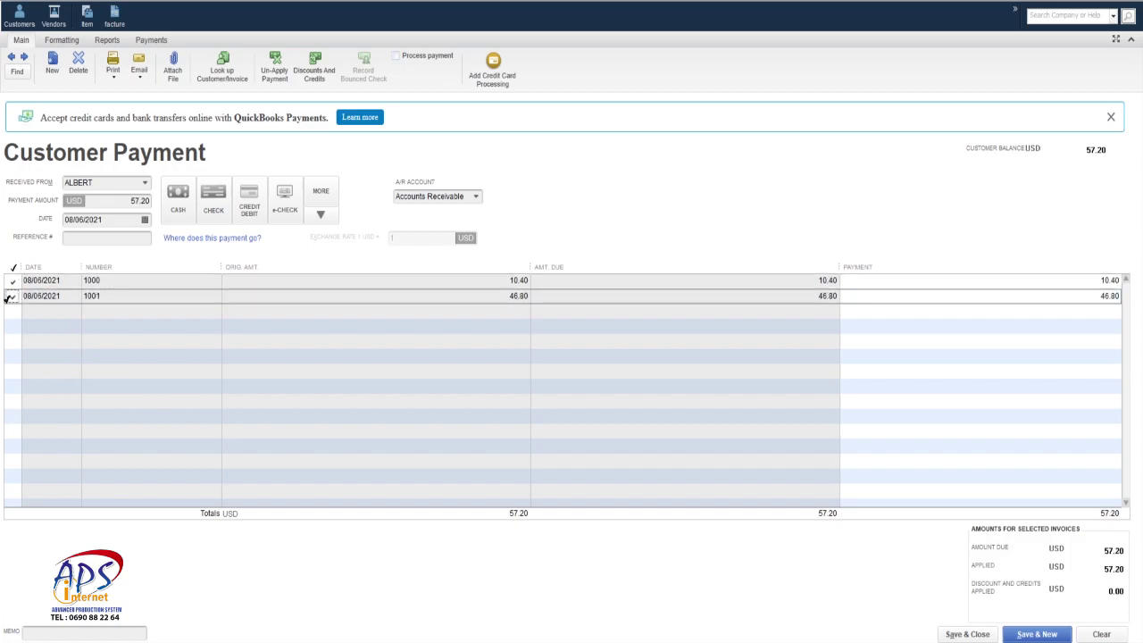
click(125, 200)
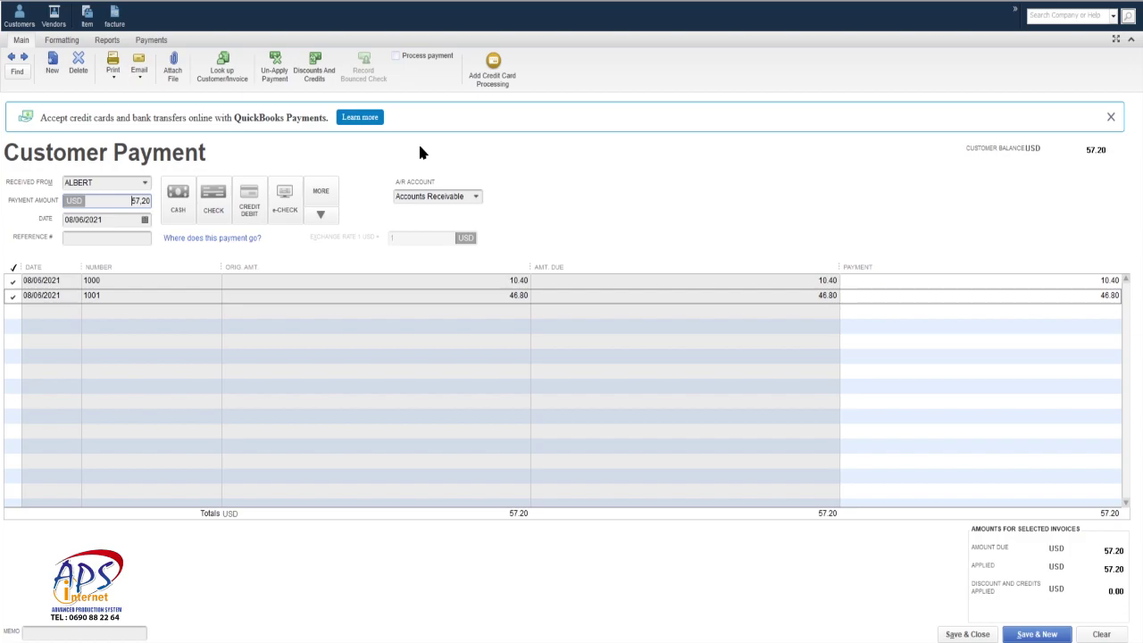
click(475, 198)
click(475, 198)
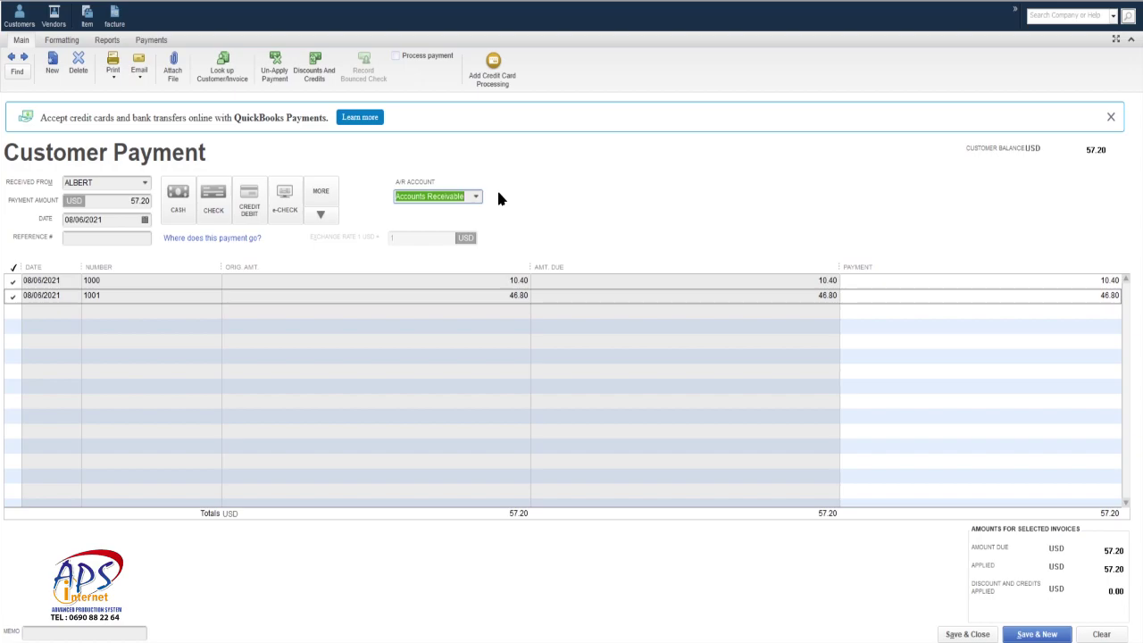
click(968, 634)
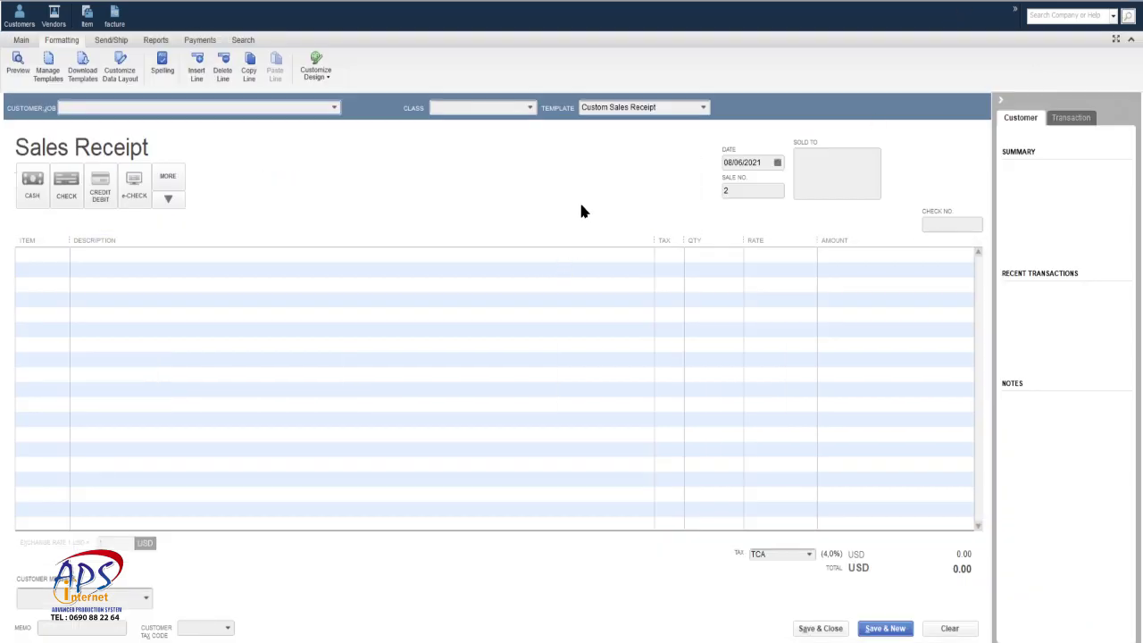
Close the blank sales receipt, then deposit the USD customer's 31.20 and 57.20 undeposited payments into UNIBANK and save the deposit
click(823, 629)
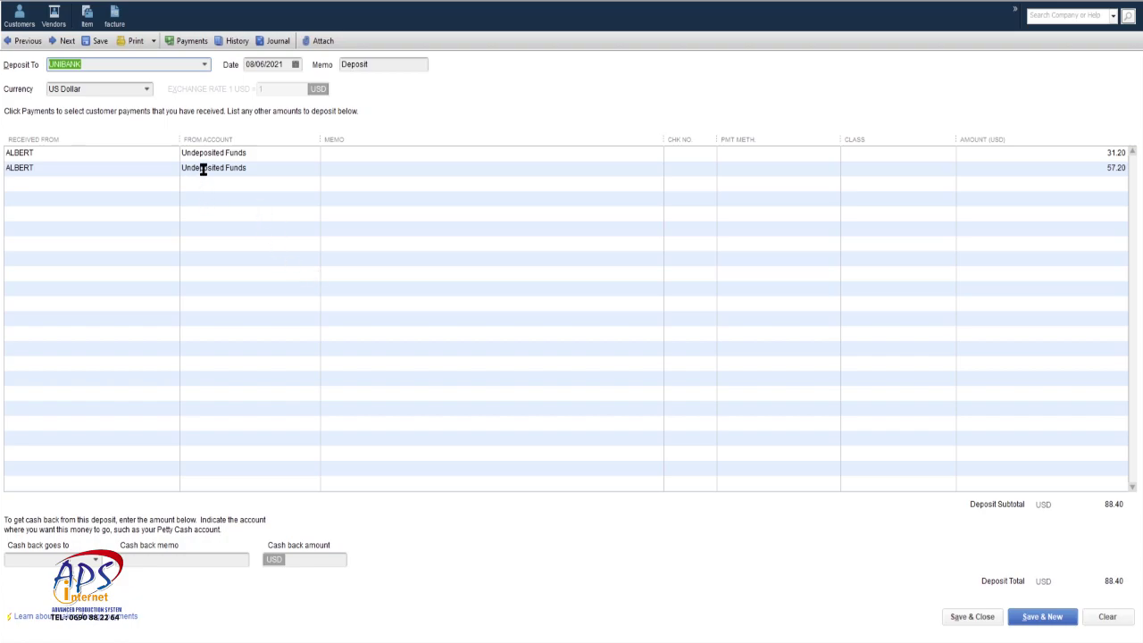
click(965, 620)
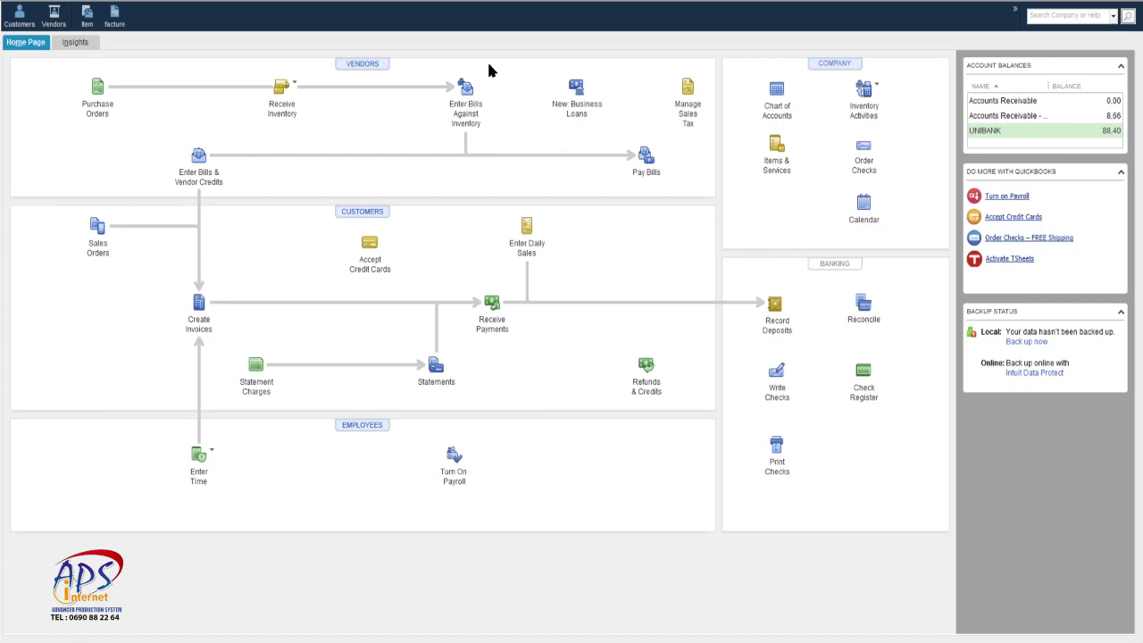